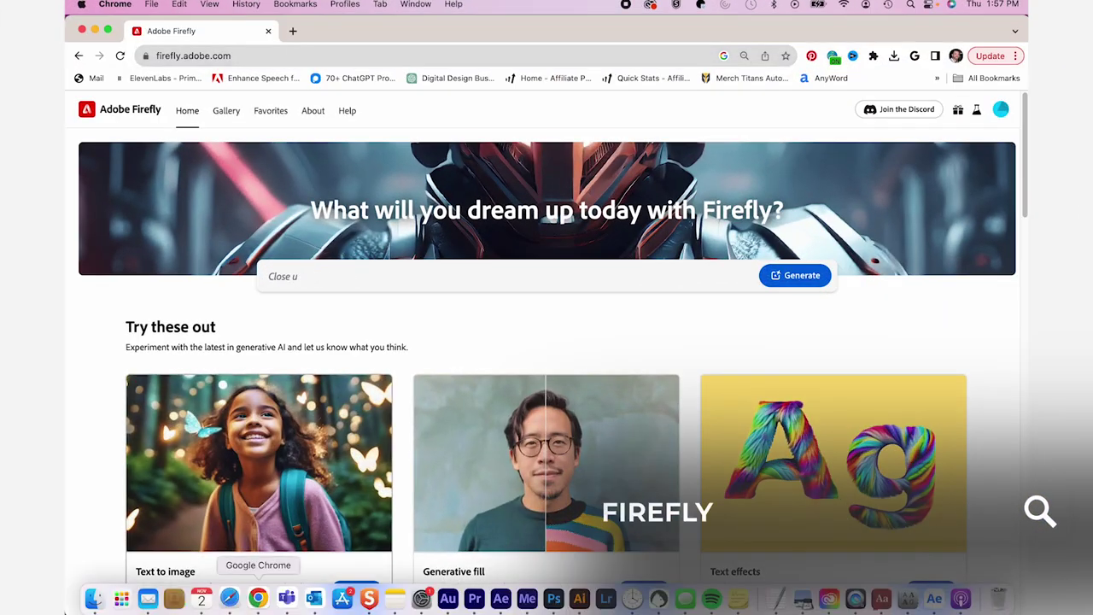
- Open Firefly's Text to image gallery and start from the magical forest deer sample prompt
scroll(488, 359, down, 5)
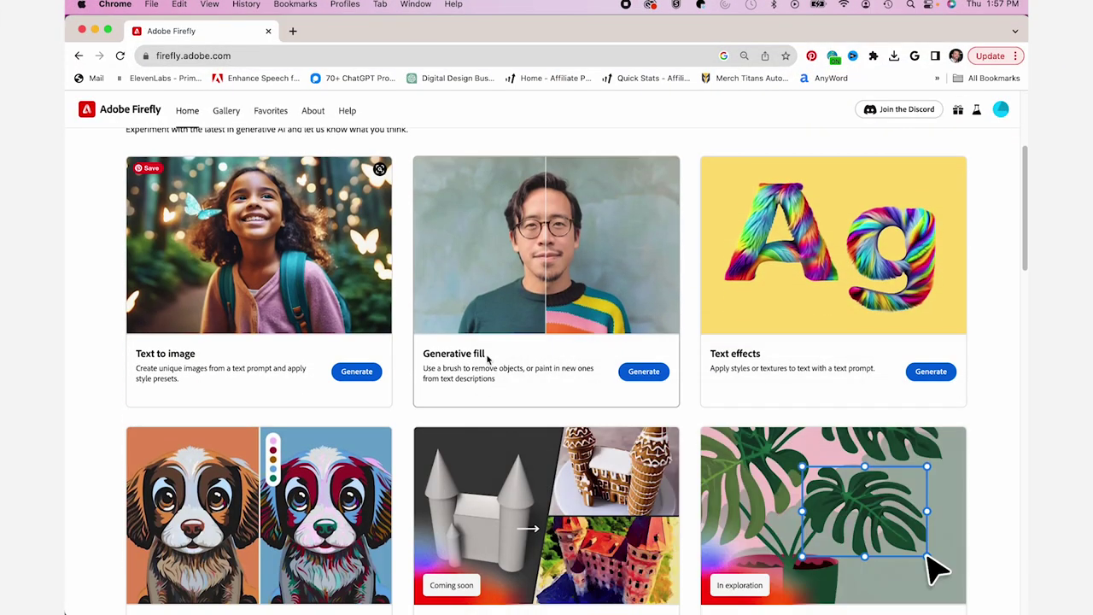
scroll(488, 359, down, 1)
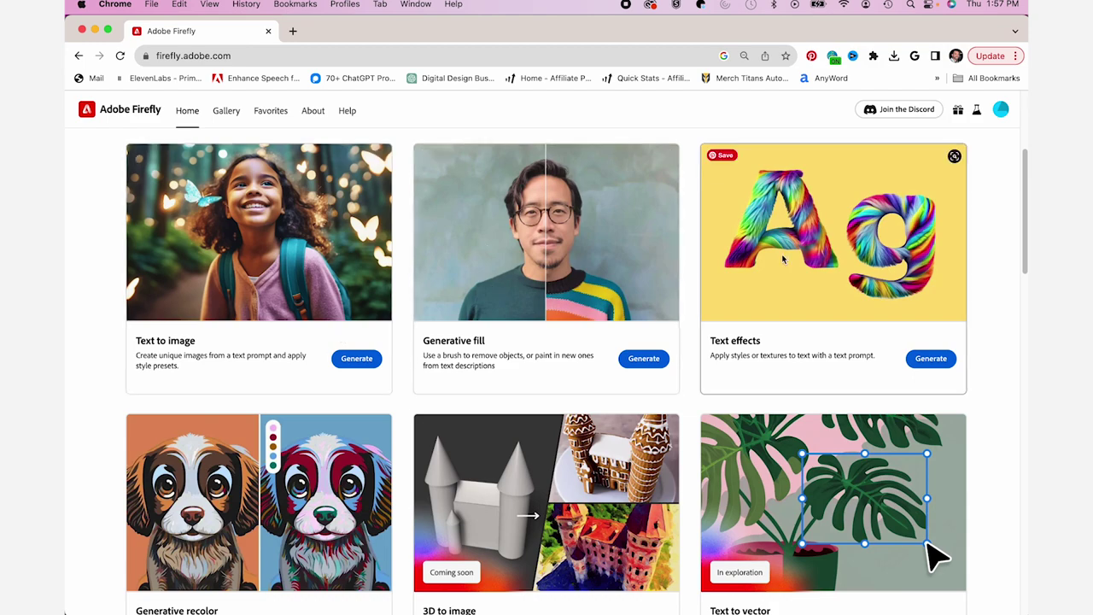
scroll(256, 322, down, 1)
scroll(348, 266, up, 2)
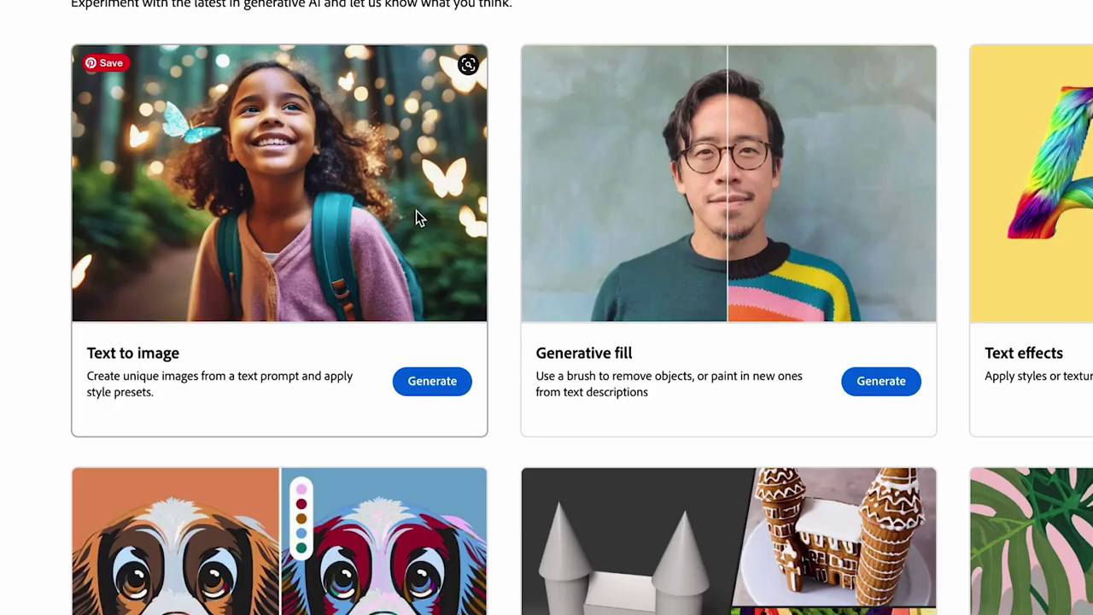
scroll(415, 211, up, 3)
scroll(407, 171, down, 2)
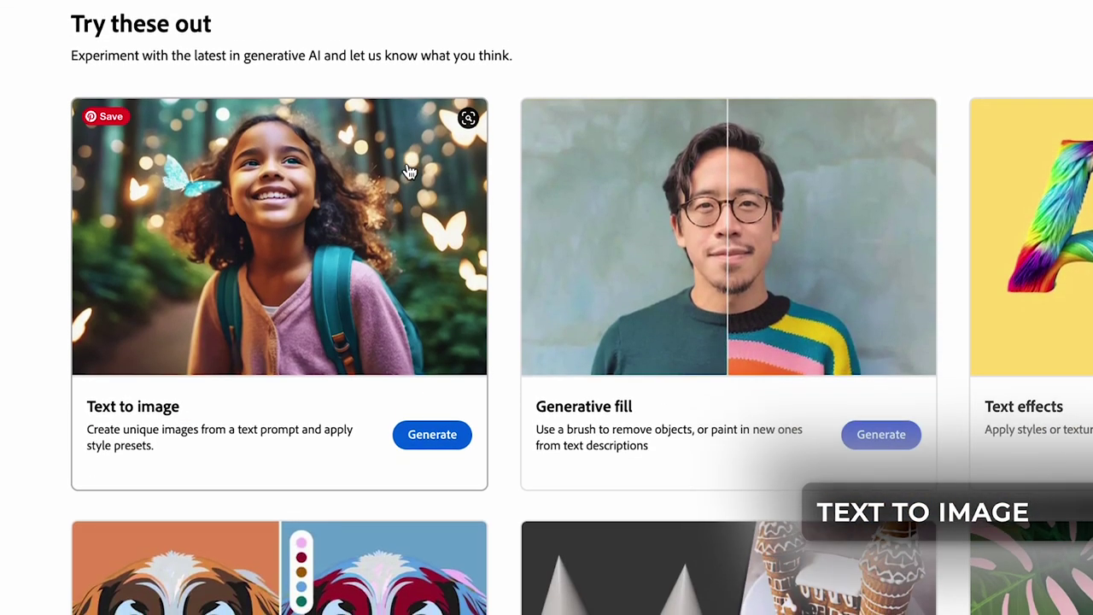
click(433, 434)
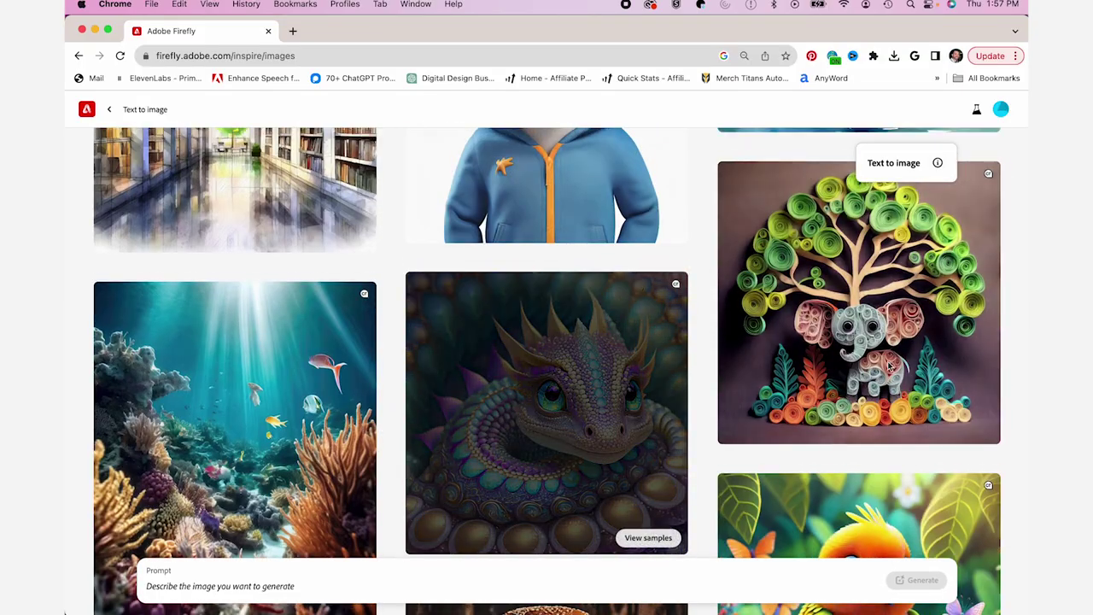
click(821, 290)
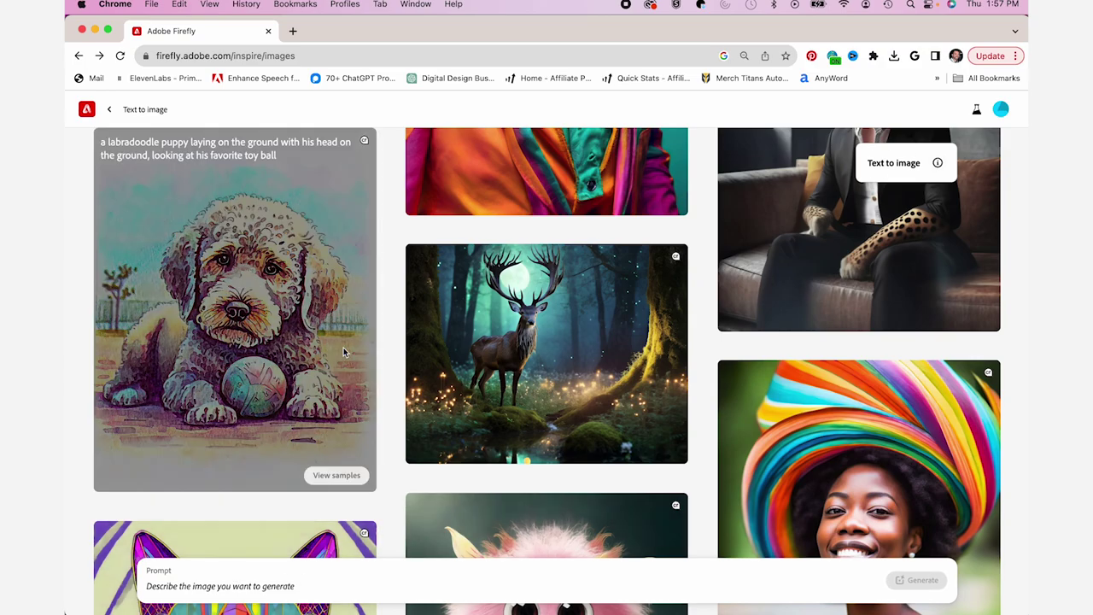
click(483, 324)
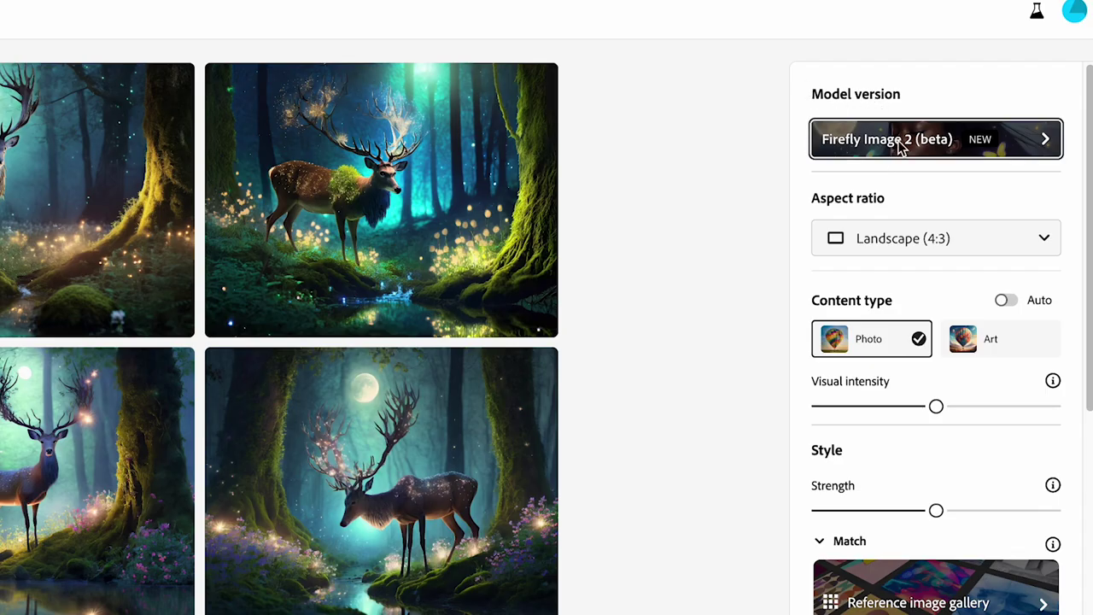
- Review model versions, set the aspect ratio to Widescreen (16:9), and browse the reference image gallery
click(899, 147)
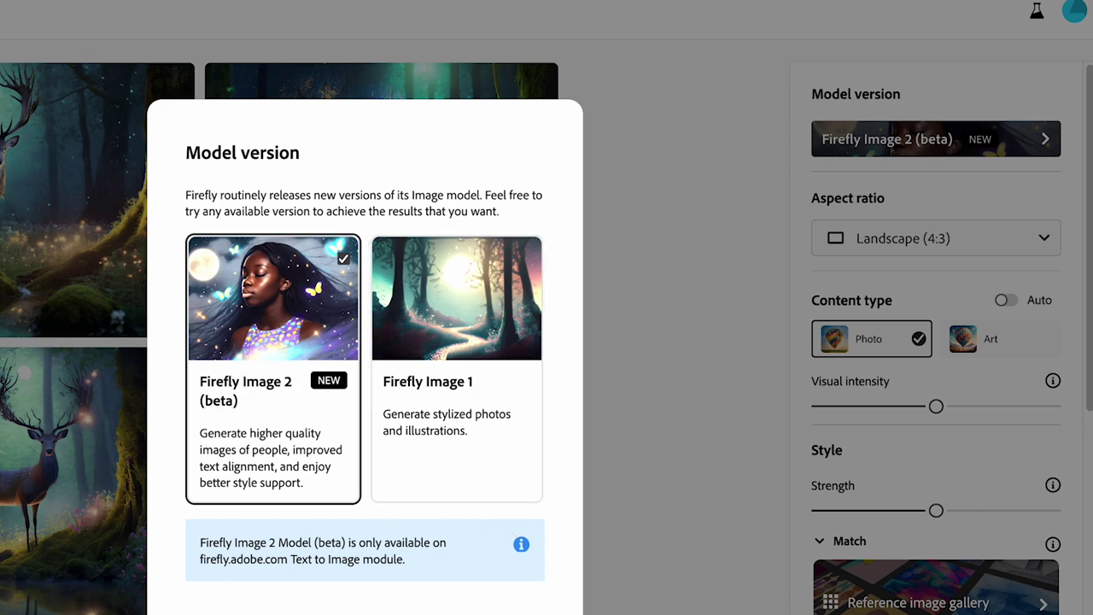
key(Escape)
click(873, 239)
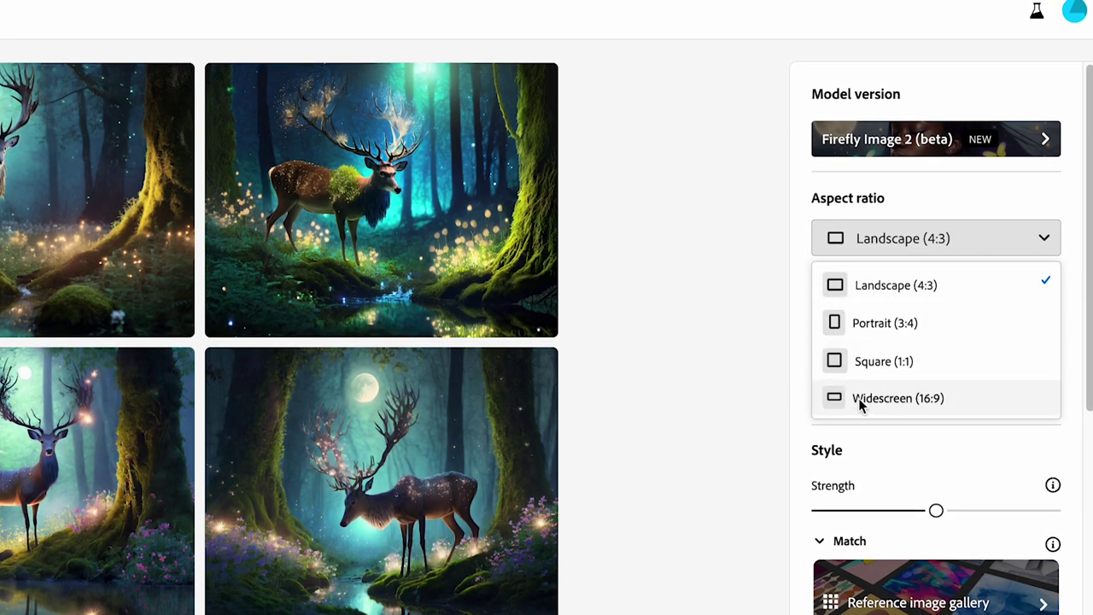
click(928, 399)
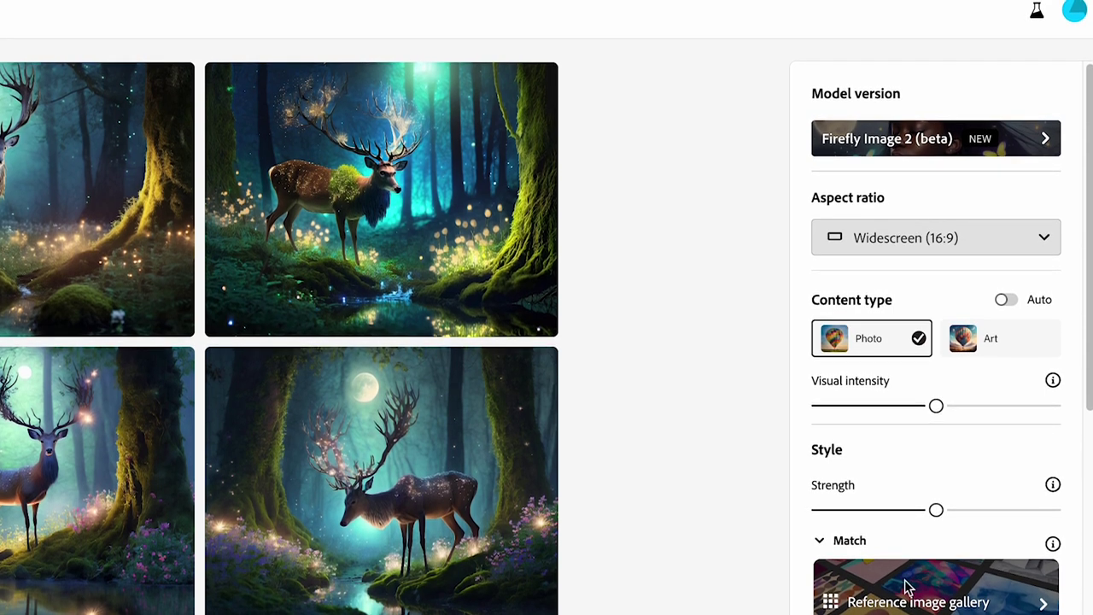
click(880, 454)
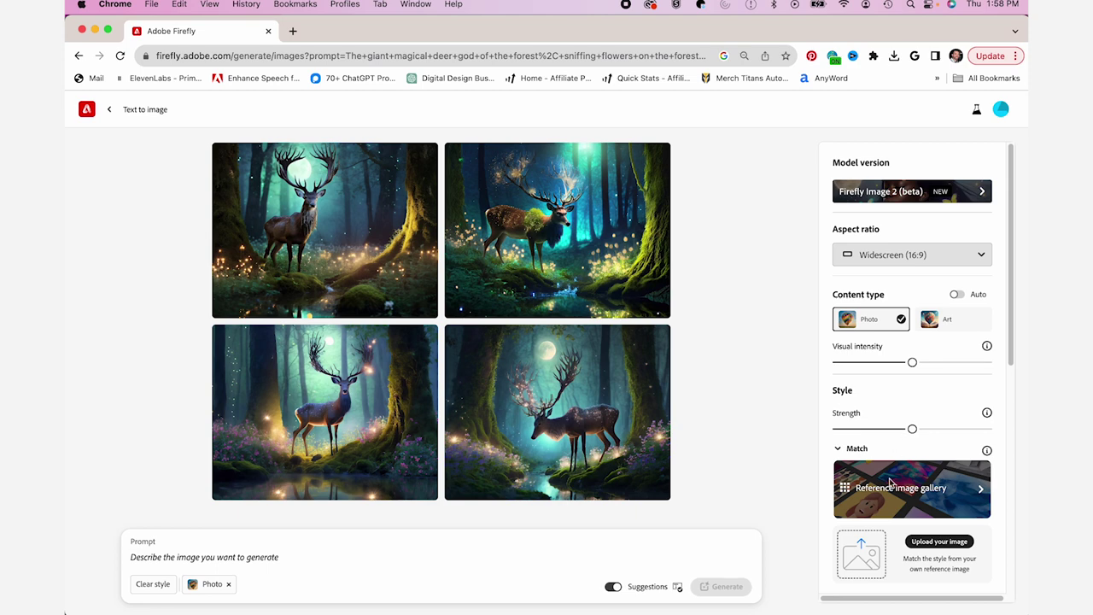
click(890, 484)
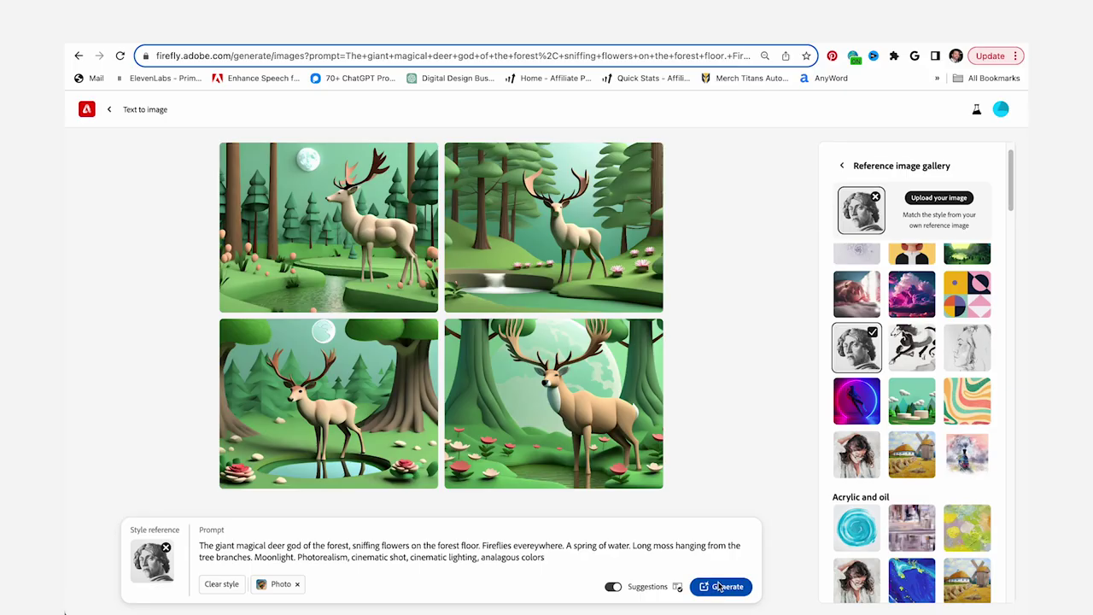
click(718, 588)
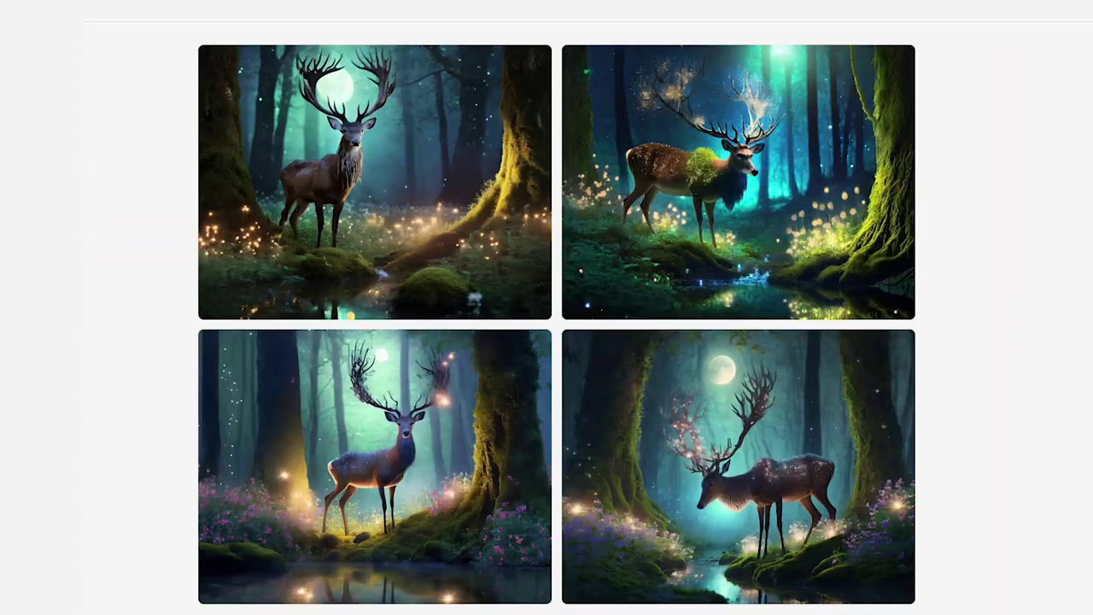
scroll(888, 367, up, 4)
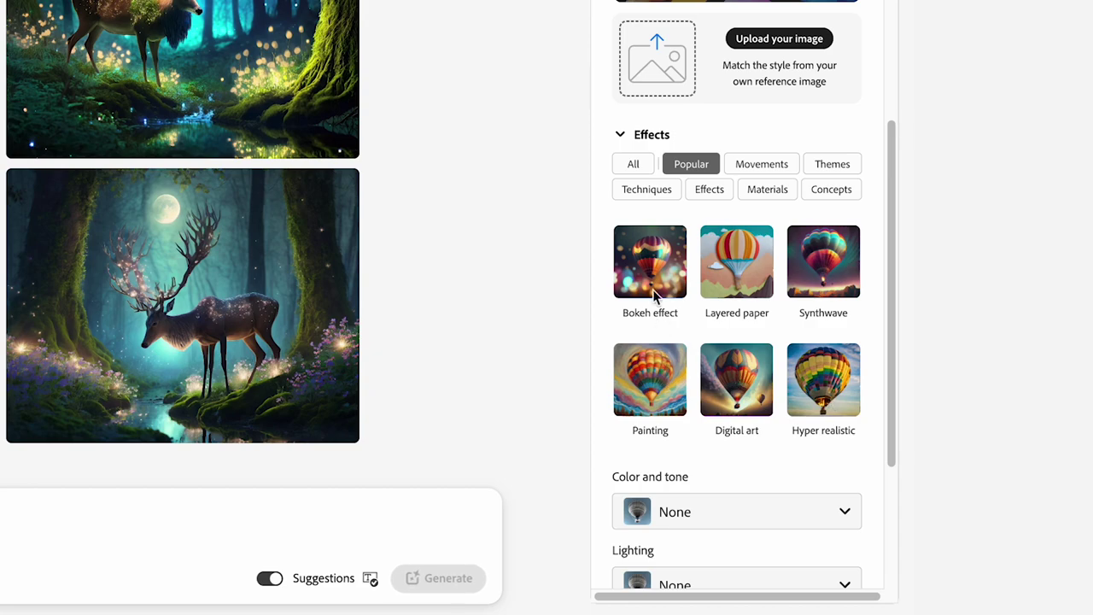
click(630, 174)
scroll(769, 266, down, 15)
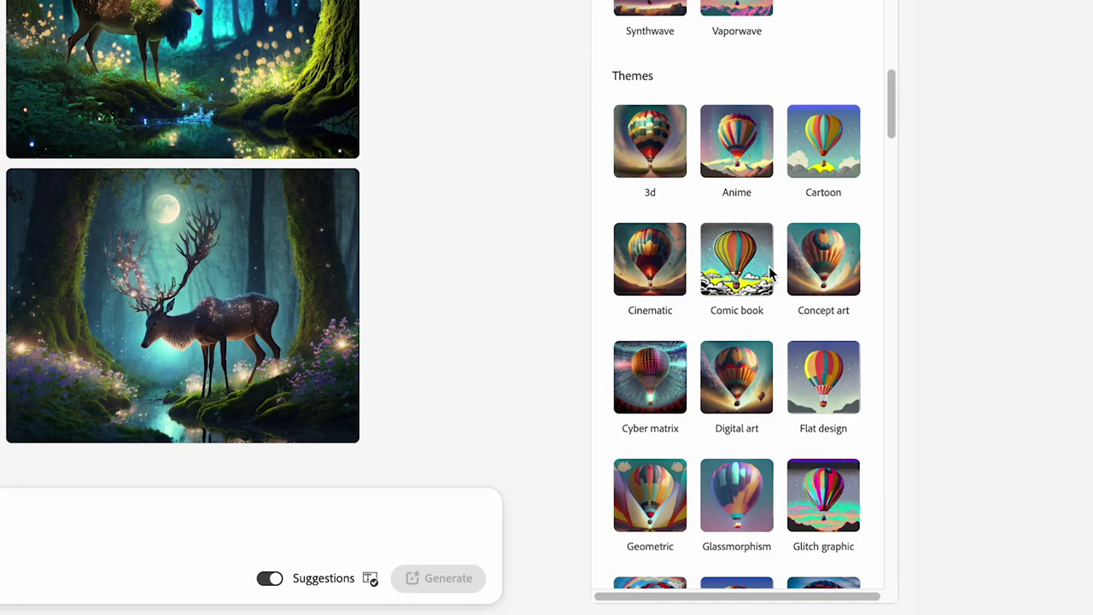
scroll(769, 265, down, 15)
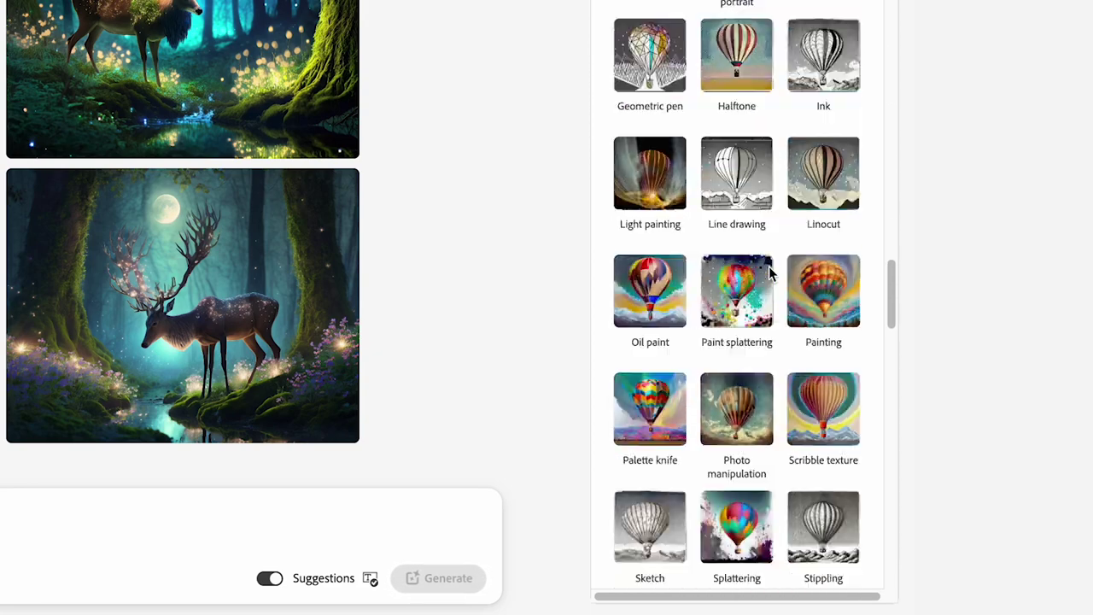
scroll(769, 271, down, 15)
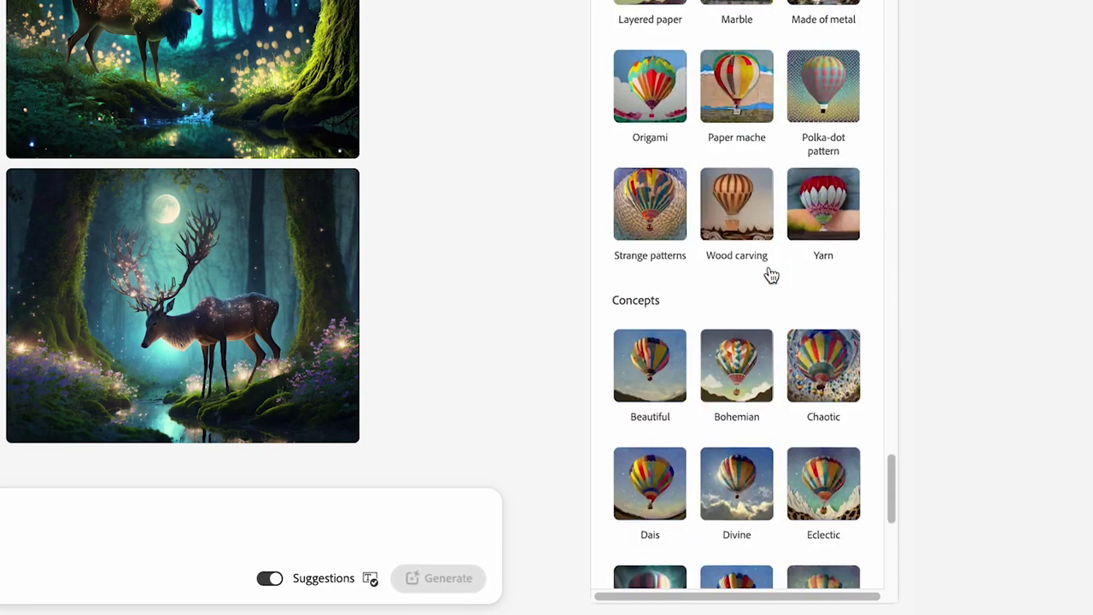
scroll(769, 272, down, 5)
scroll(769, 271, up, 4)
scroll(769, 272, down, 3)
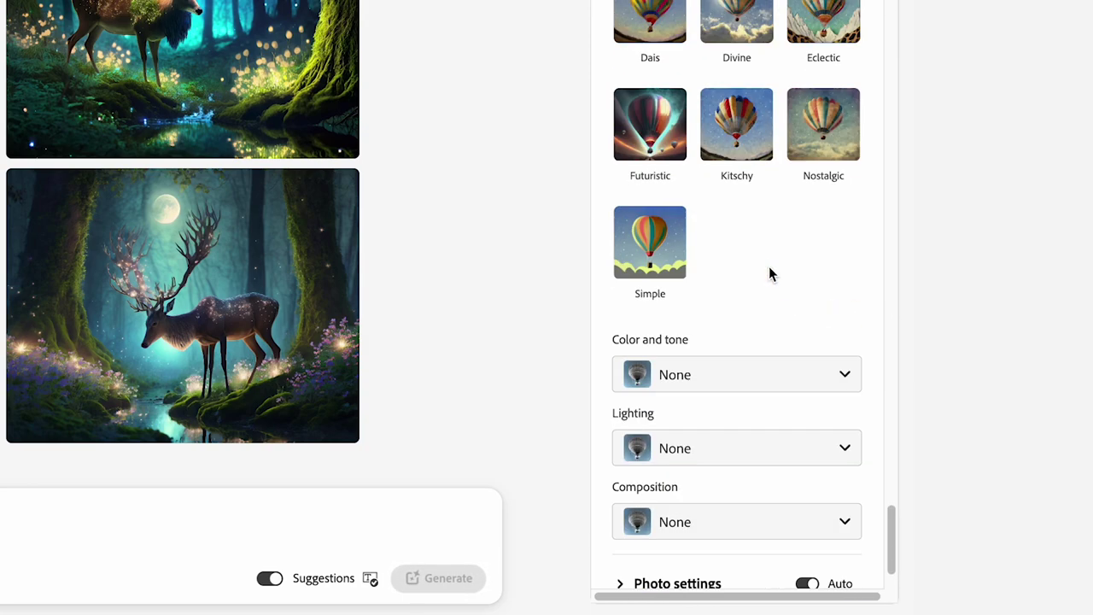
scroll(769, 274, down, 1)
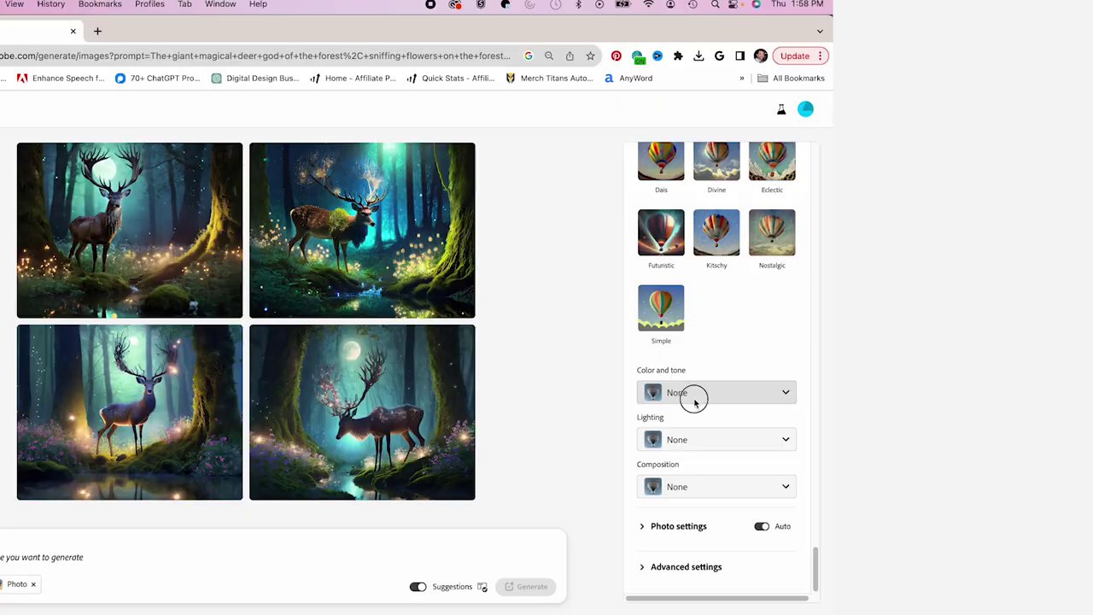
click(711, 282)
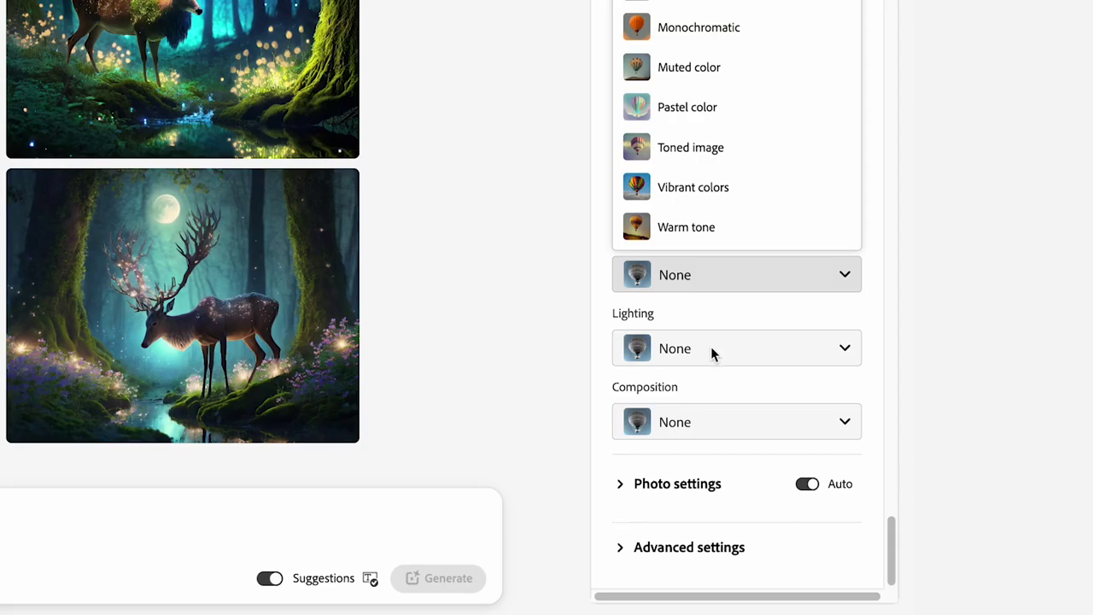
click(664, 437)
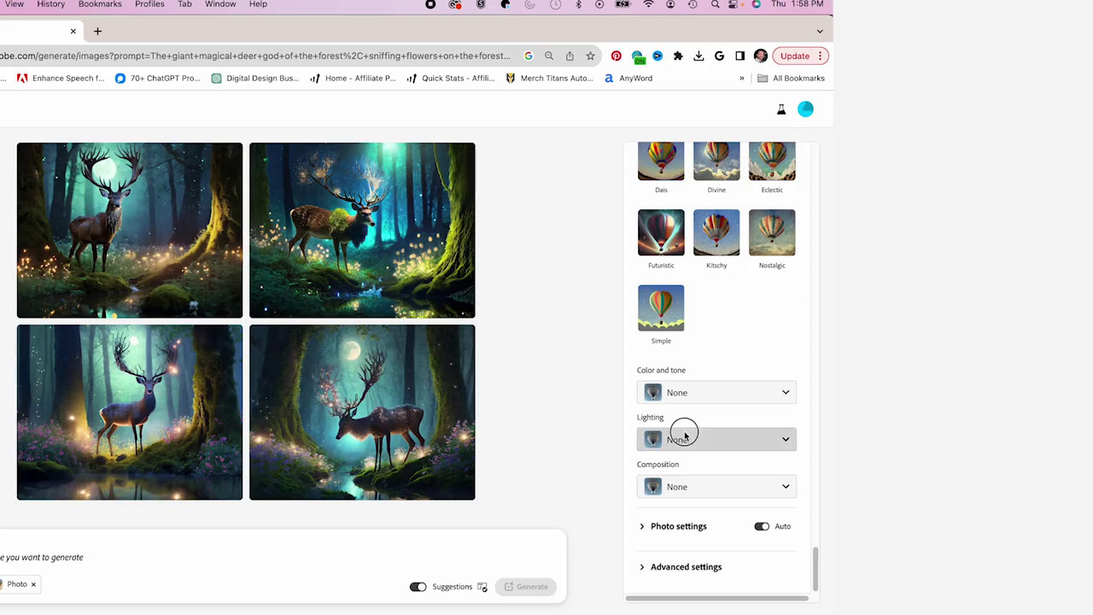
click(683, 341)
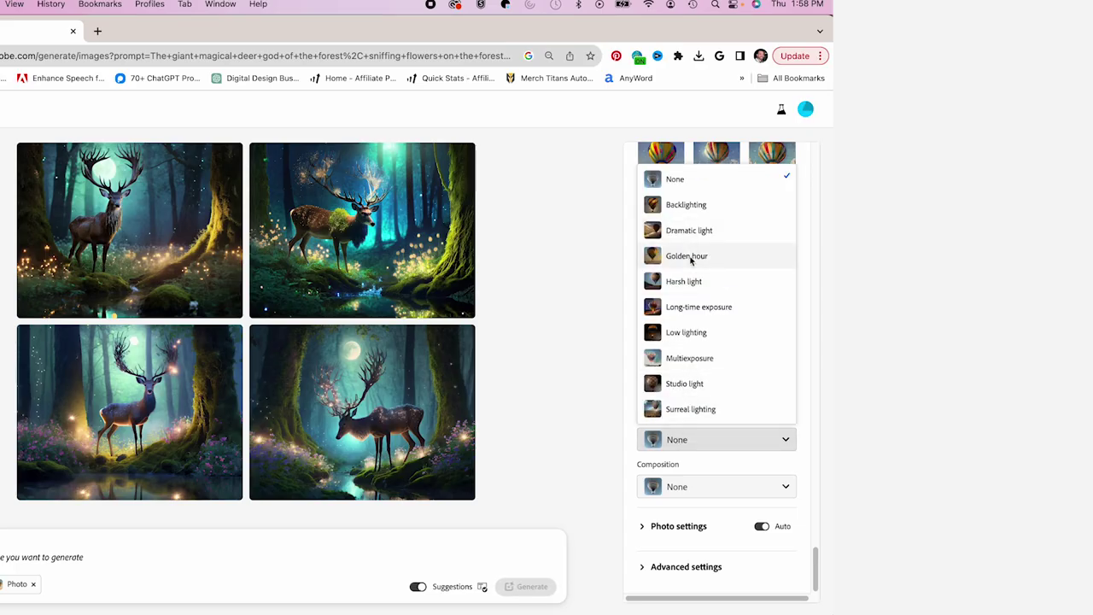
click(576, 362)
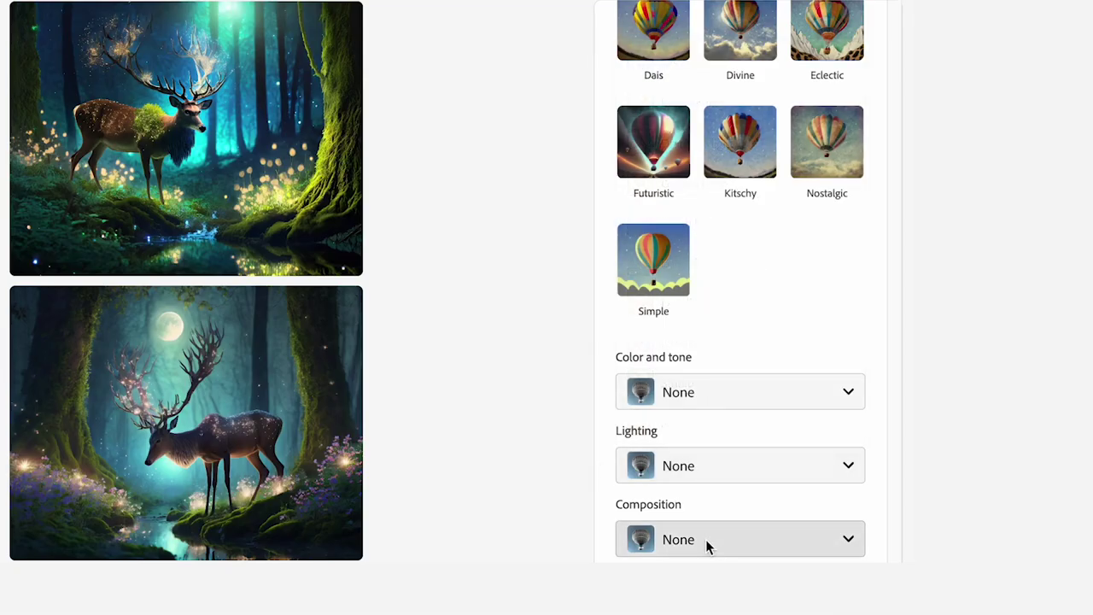
click(715, 551)
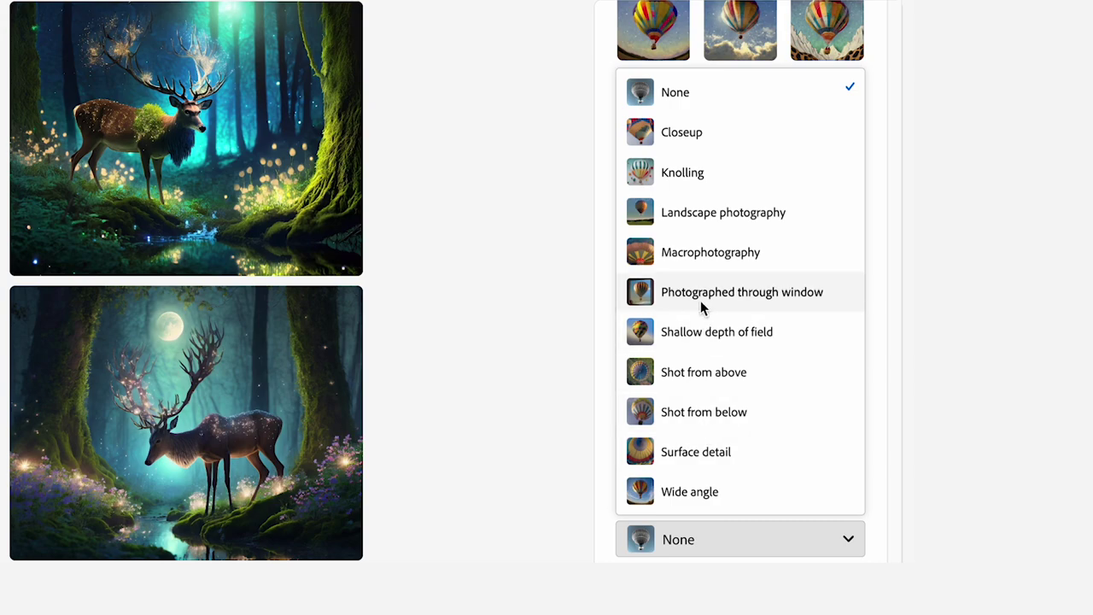
click(547, 359)
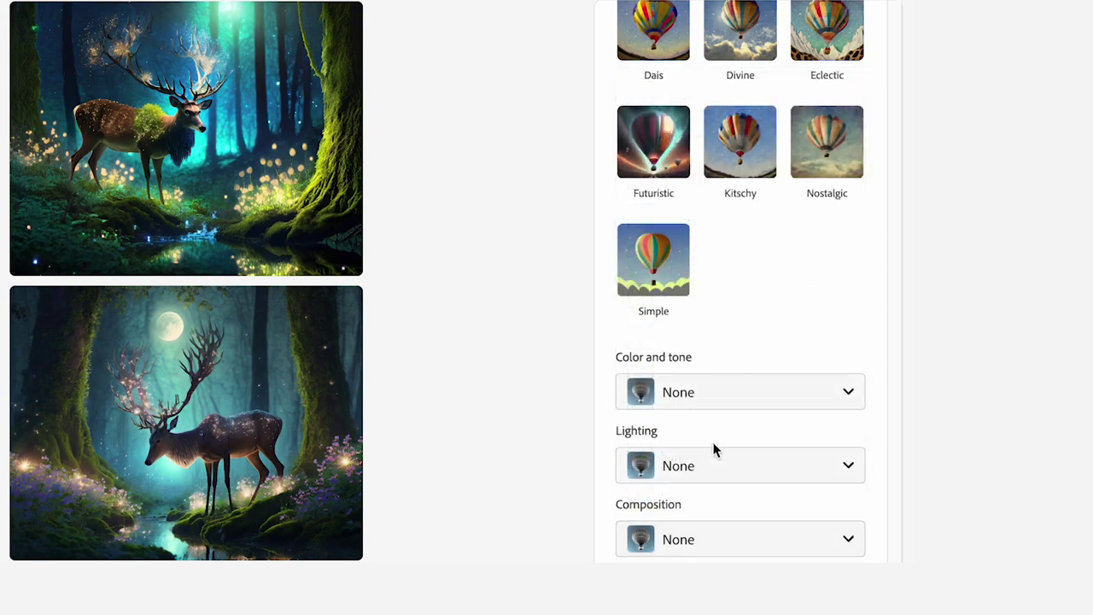
scroll(716, 451, up, 20)
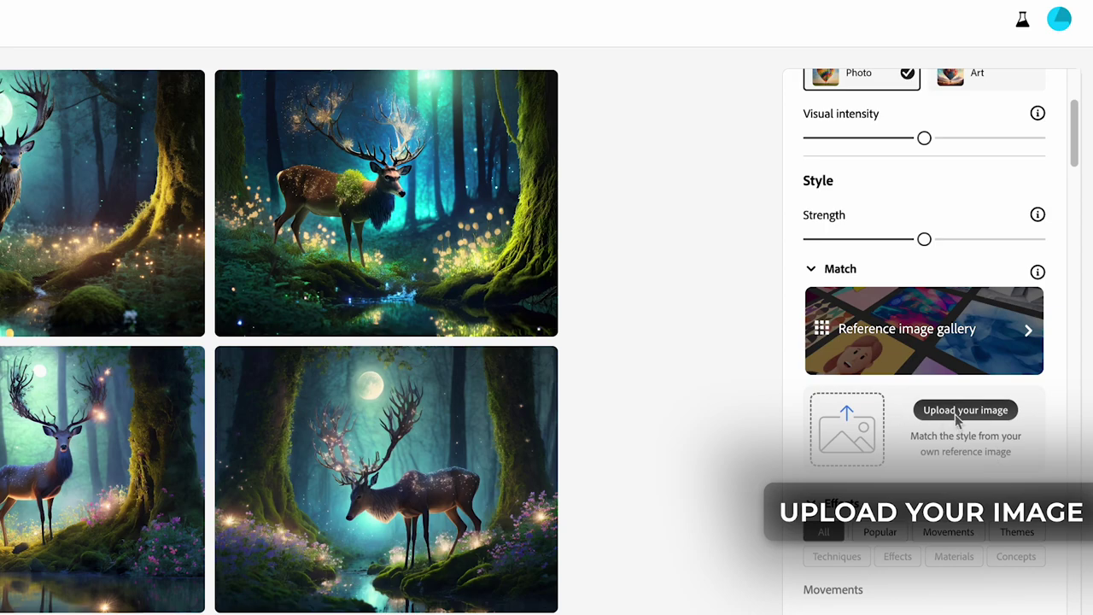
- Upload the hot dog van screenshot as the style reference, accepting the upload terms
key(space)
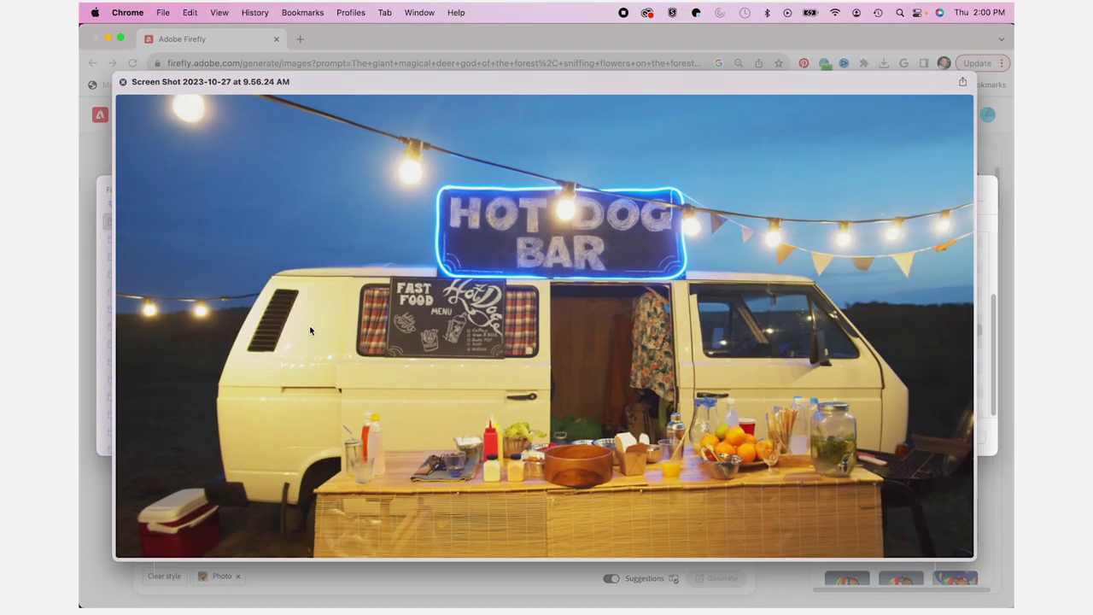
key(space)
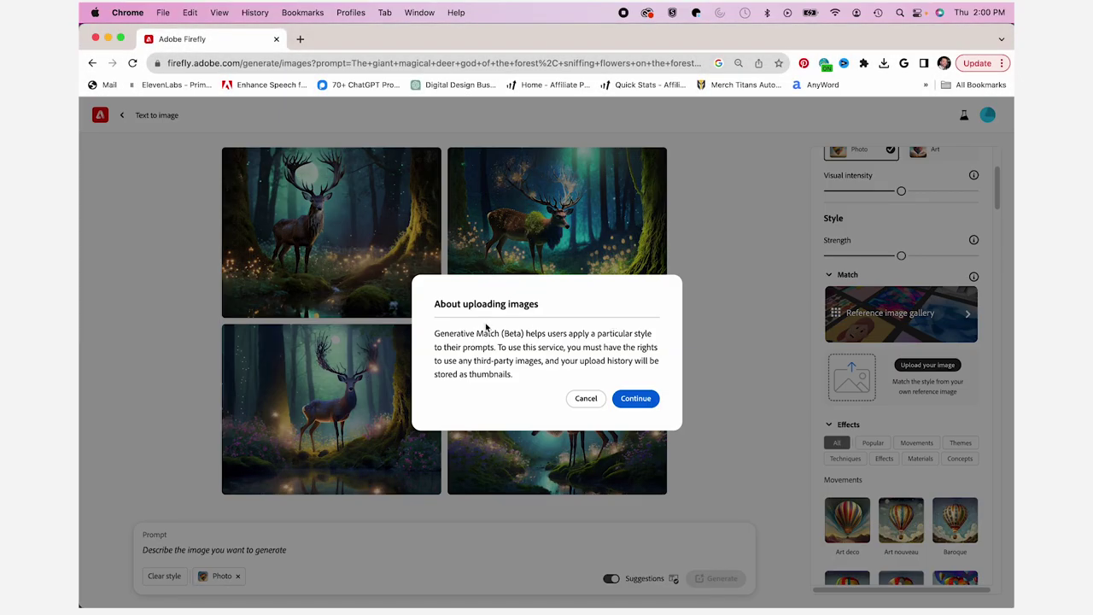
click(635, 400)
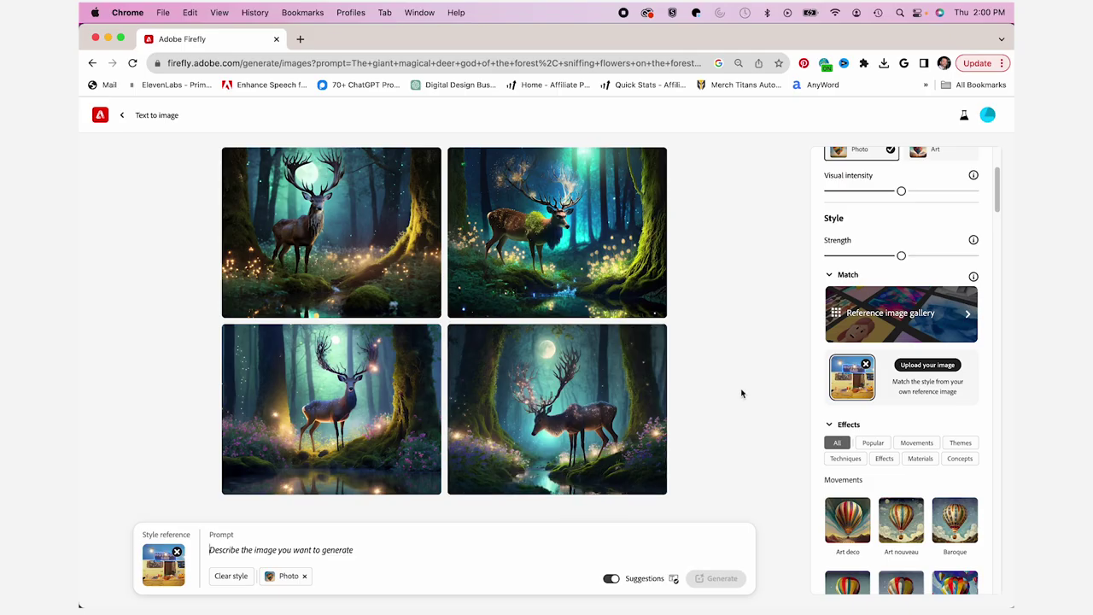
- Keep the aspect ratio at Widescreen (16:9)
scroll(923, 227, up, 3)
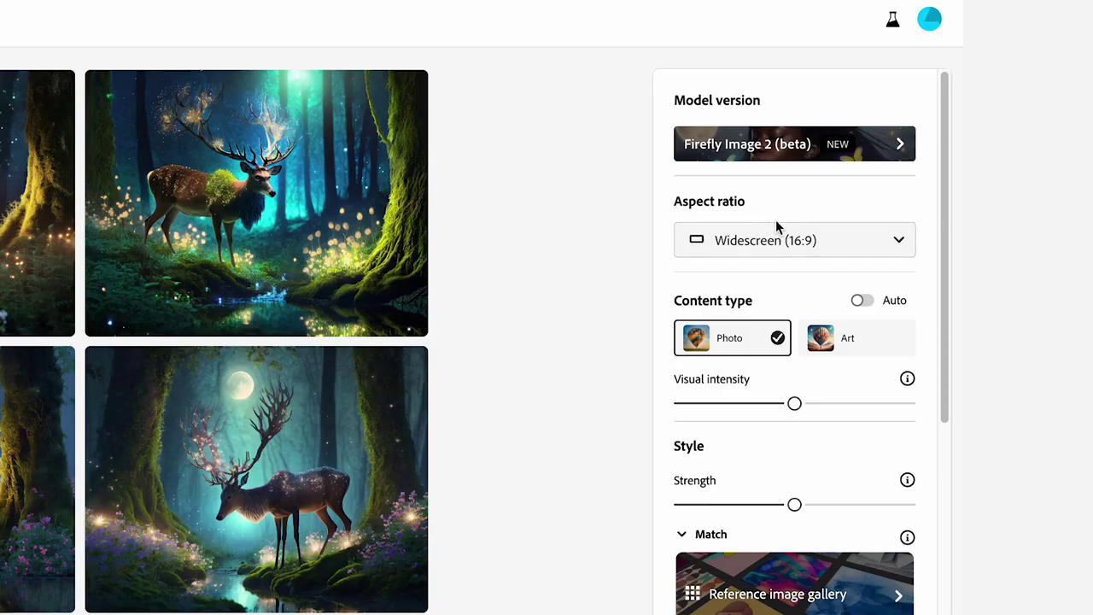
click(775, 236)
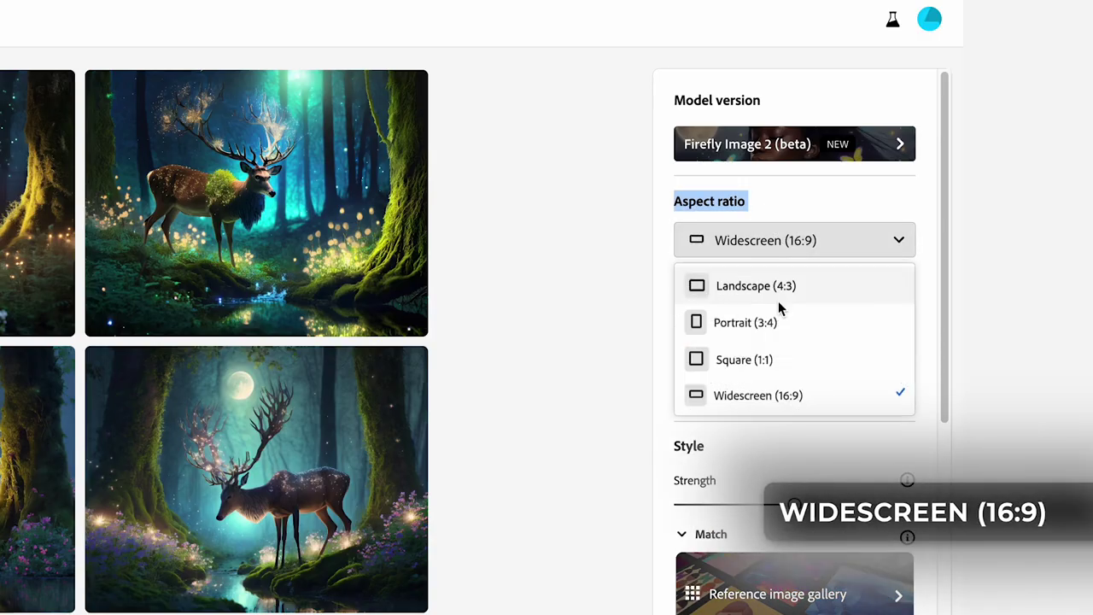
click(763, 388)
- Add the Digital art style and begin typing the hot dog van prompt
scroll(731, 481, down, 3)
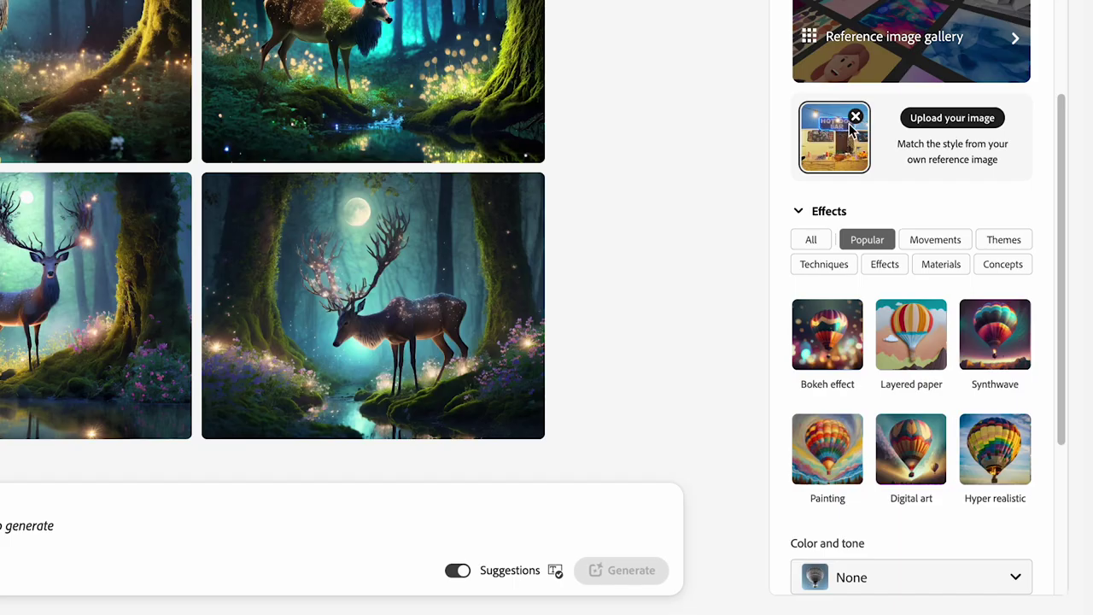
scroll(859, 244, down, 2)
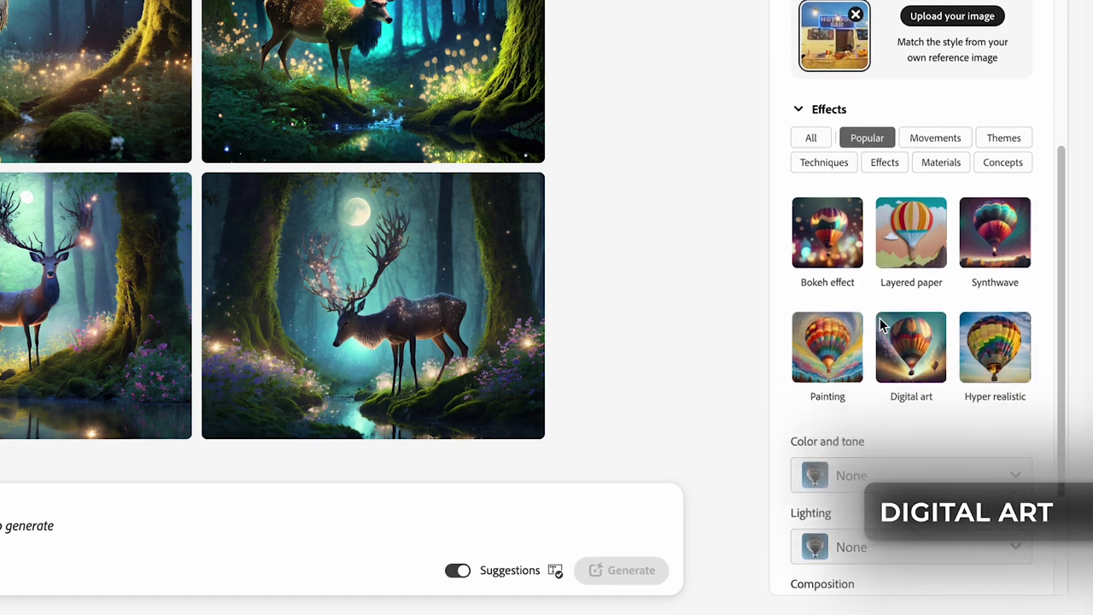
click(905, 352)
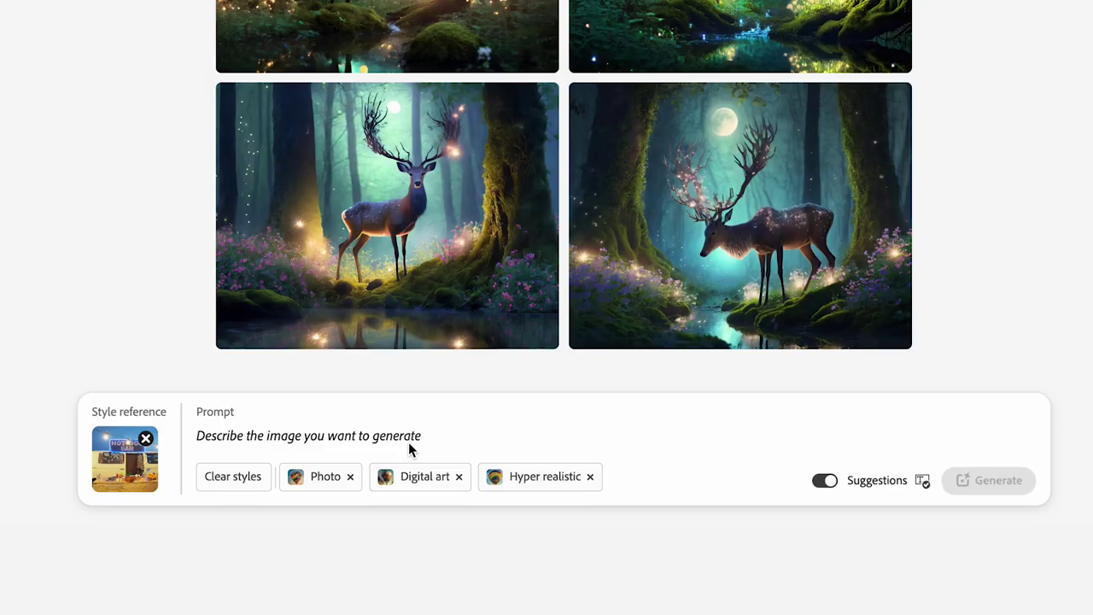
text(Hot dog tr)
key(BackSpace)
key(BackSpace)
- Generate 'Hot dog van on beach' images, regenerate them in Layered paper style, and show all style effects
text(van on beach)
key(Return)
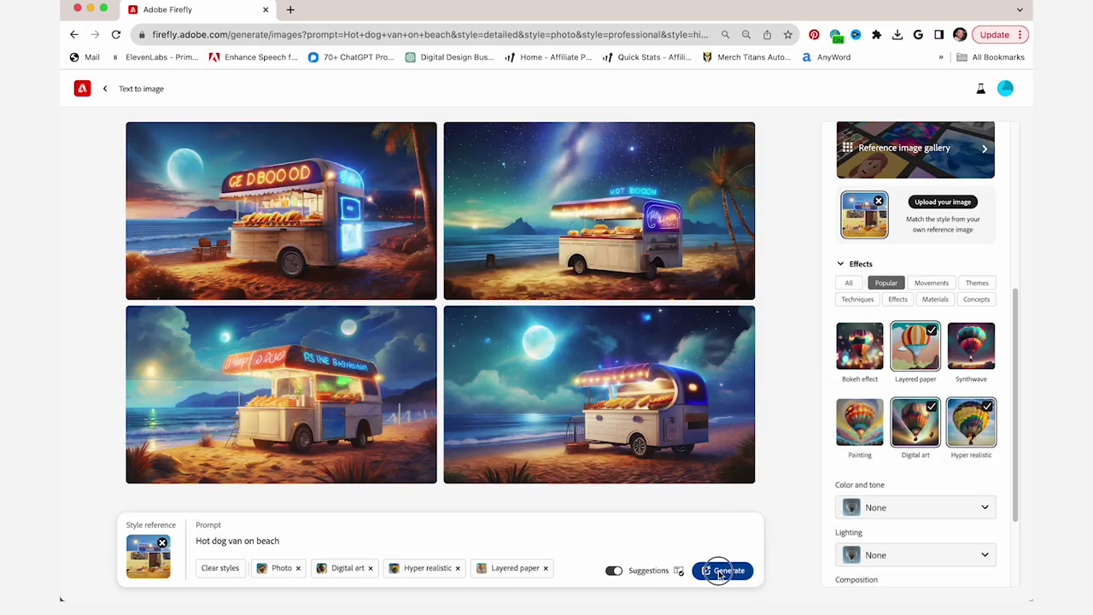
click(720, 571)
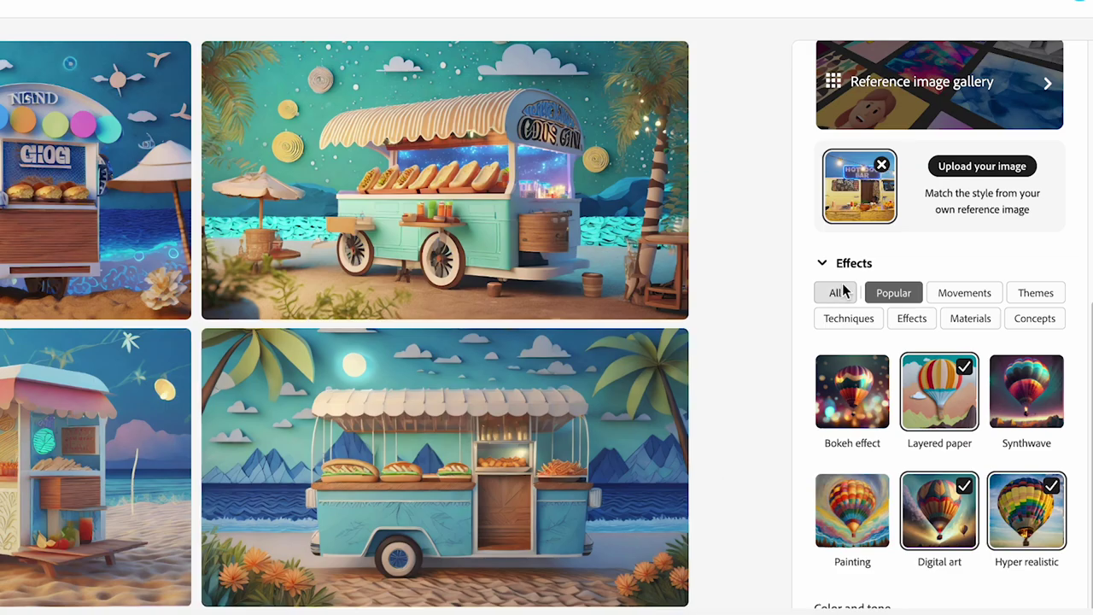
scroll(867, 287, up, 3)
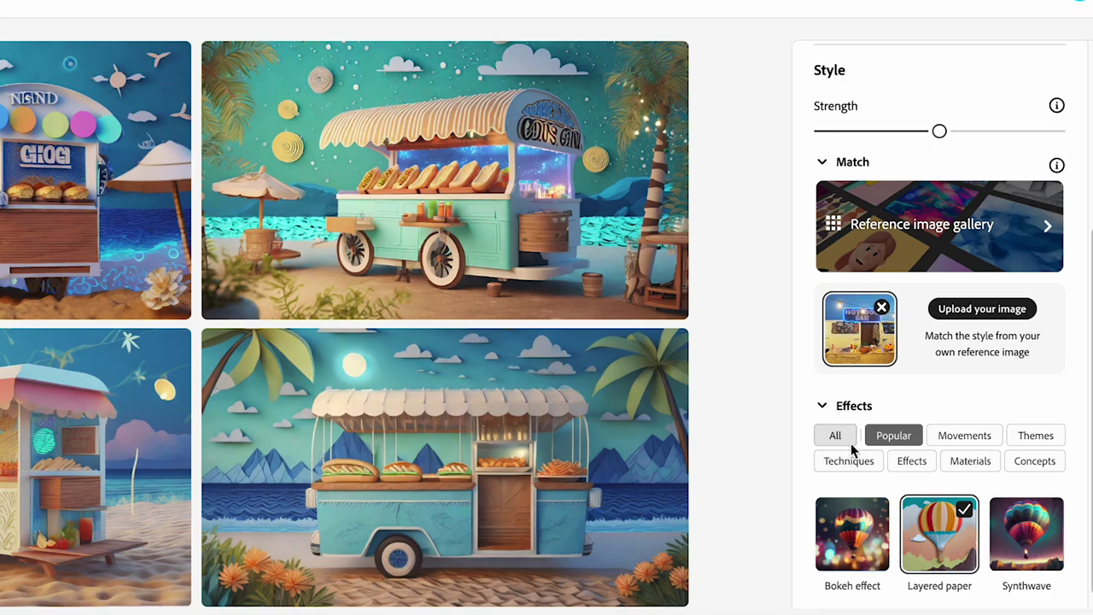
click(836, 436)
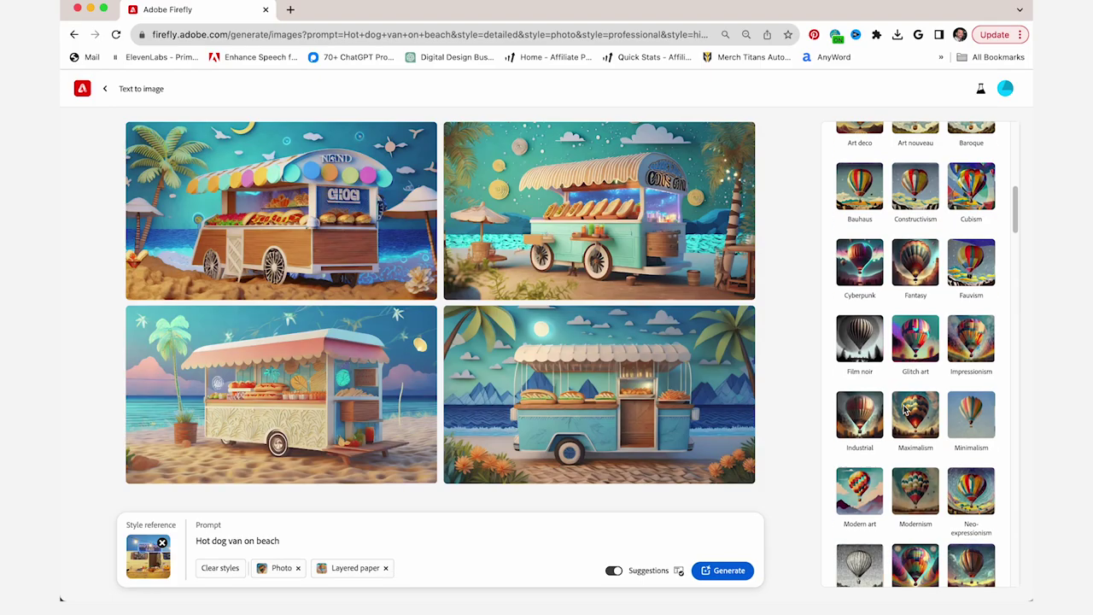
- Add a Shallow depth of field composition alongside the Modern art and Geometric styles
scroll(859, 412, down, 1)
scroll(873, 410, down, 5)
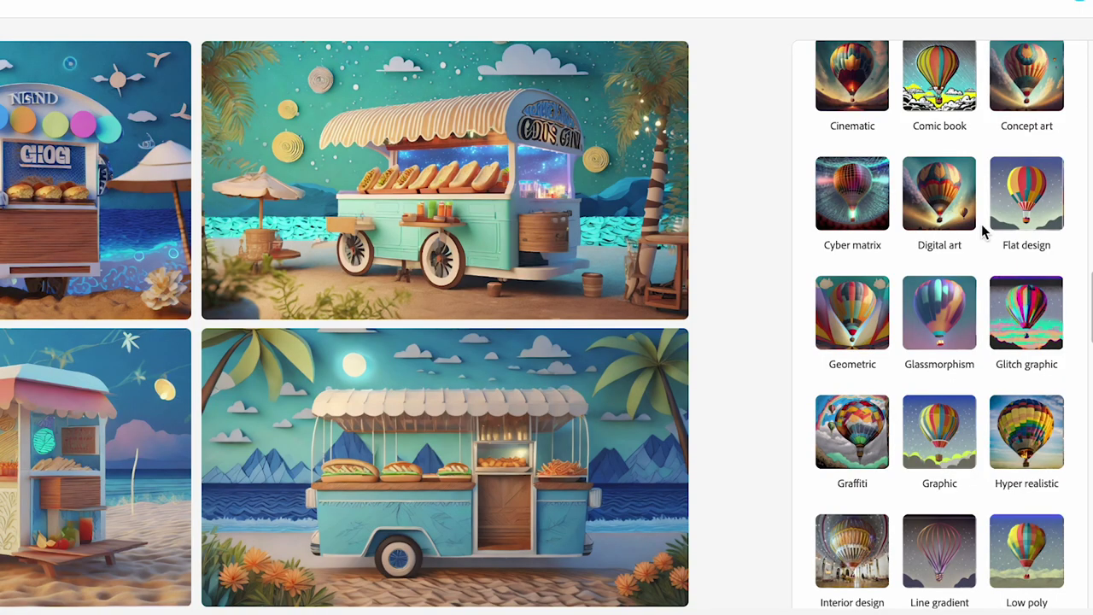
scroll(950, 334, down, 1)
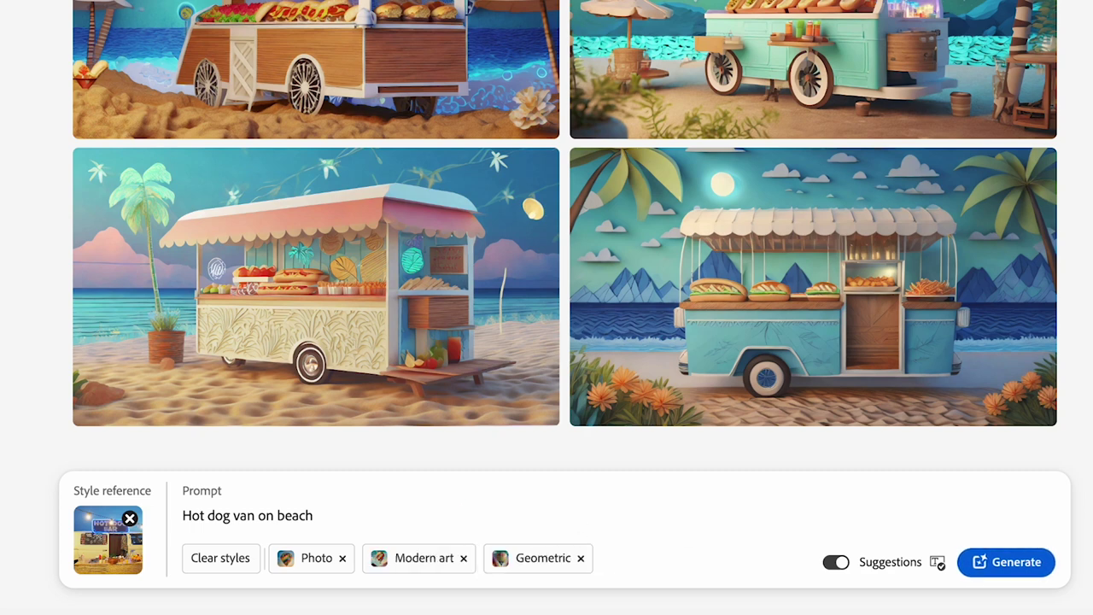
scroll(930, 513, down, 5)
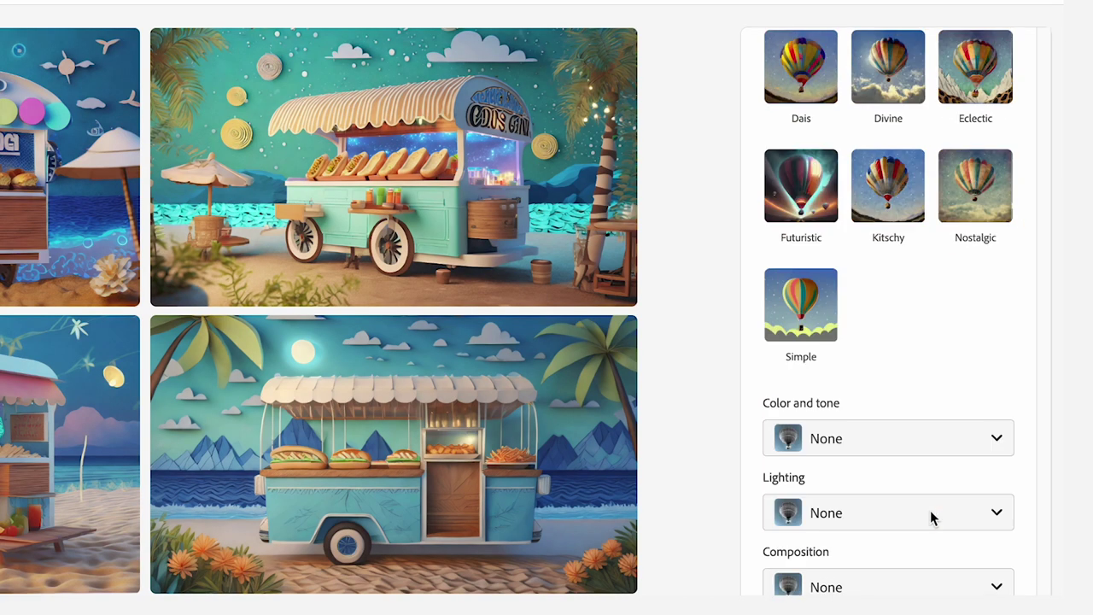
click(829, 586)
click(829, 377)
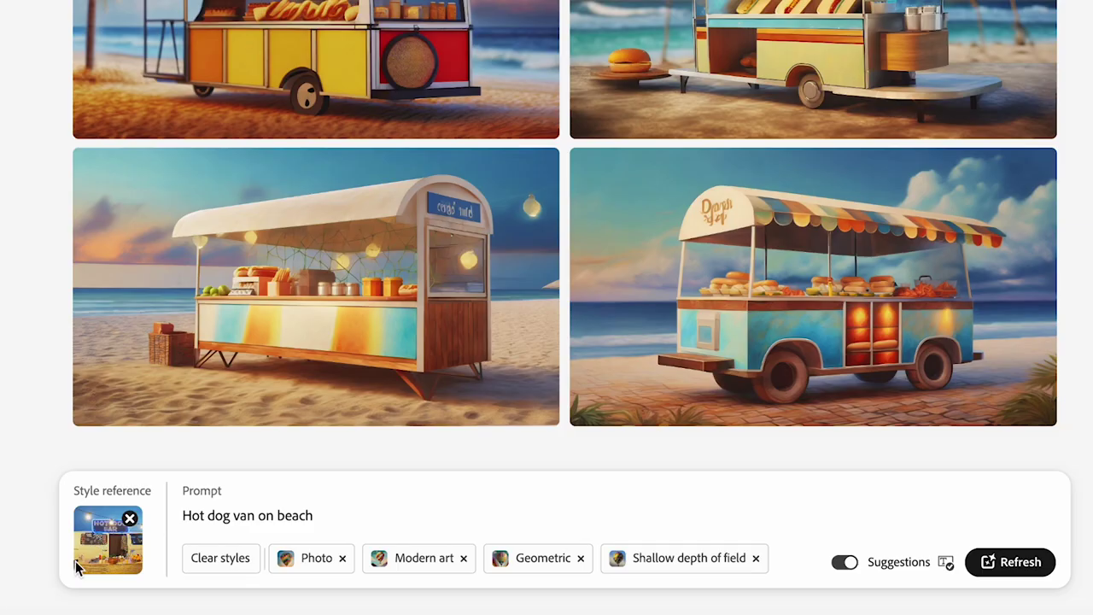
- Remove the Modern art, Geometric, Shallow depth of field and Photo styles, then regenerate
click(376, 568)
click(374, 568)
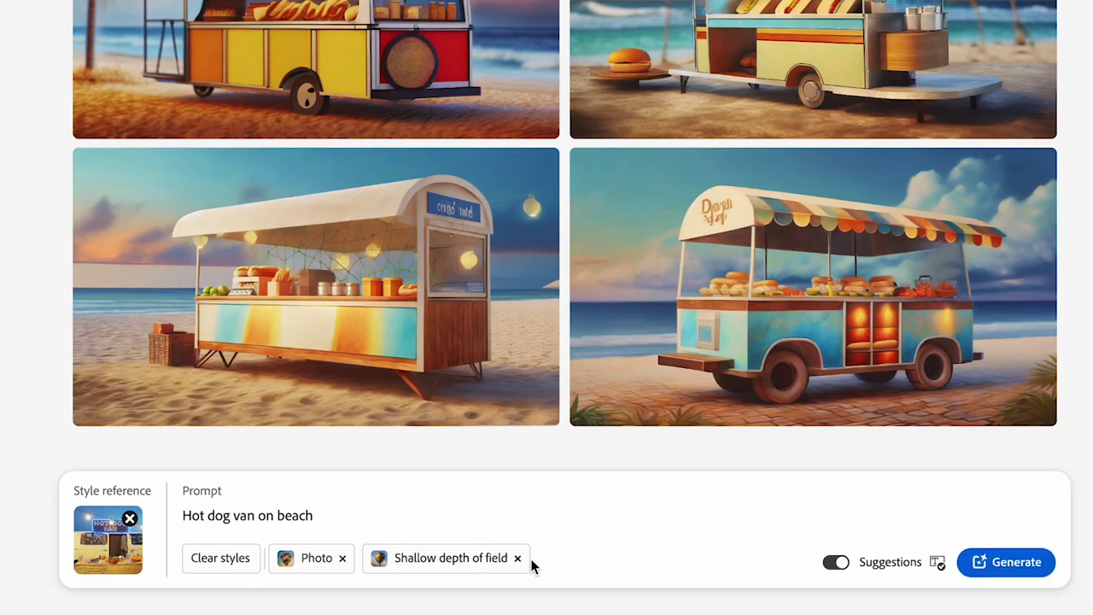
click(411, 568)
click(337, 558)
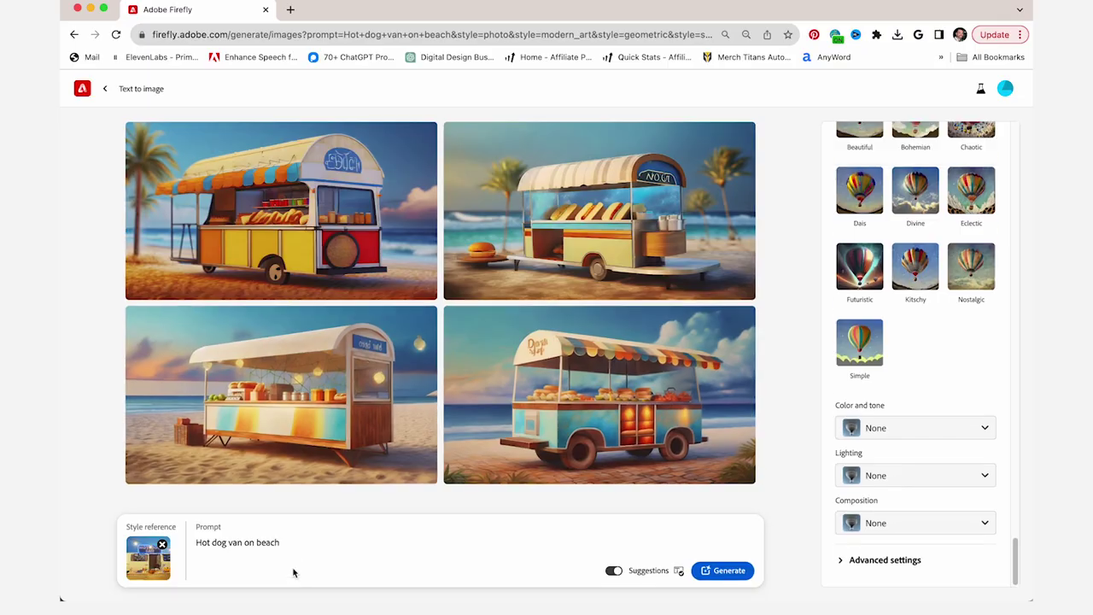
click(1006, 562)
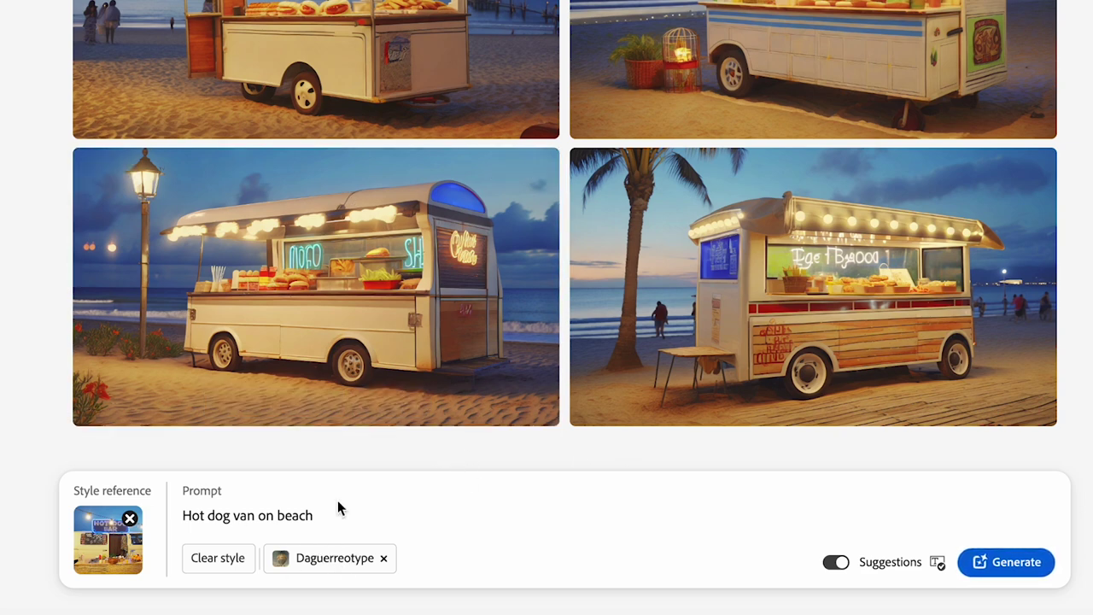
- Set the content type to Photo and add the Claymation material style
scroll(774, 361, up, 7)
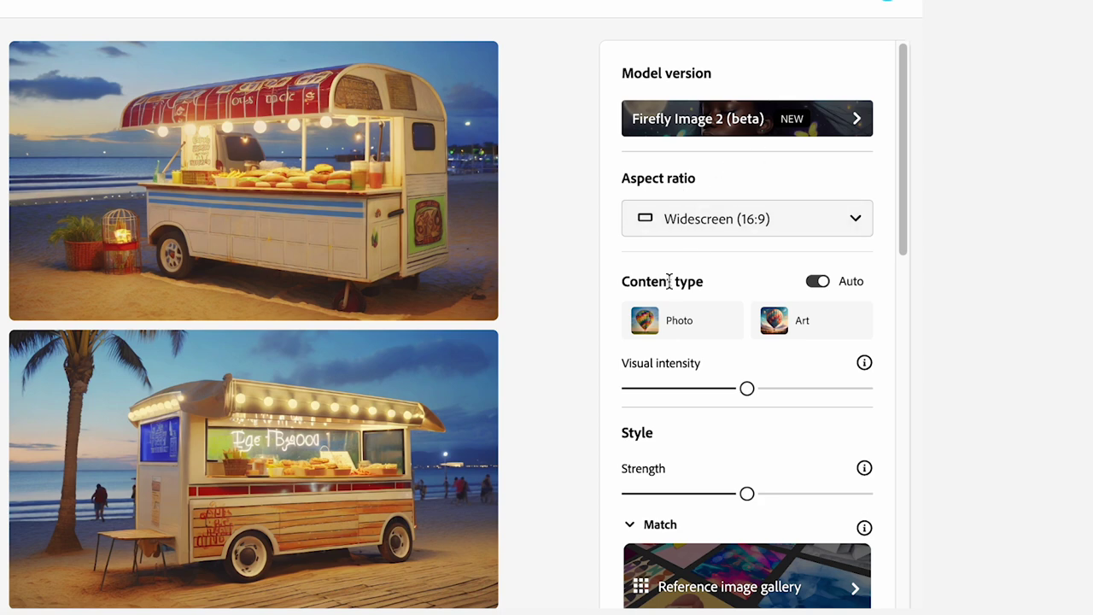
click(669, 320)
scroll(690, 329, down, 5)
click(761, 243)
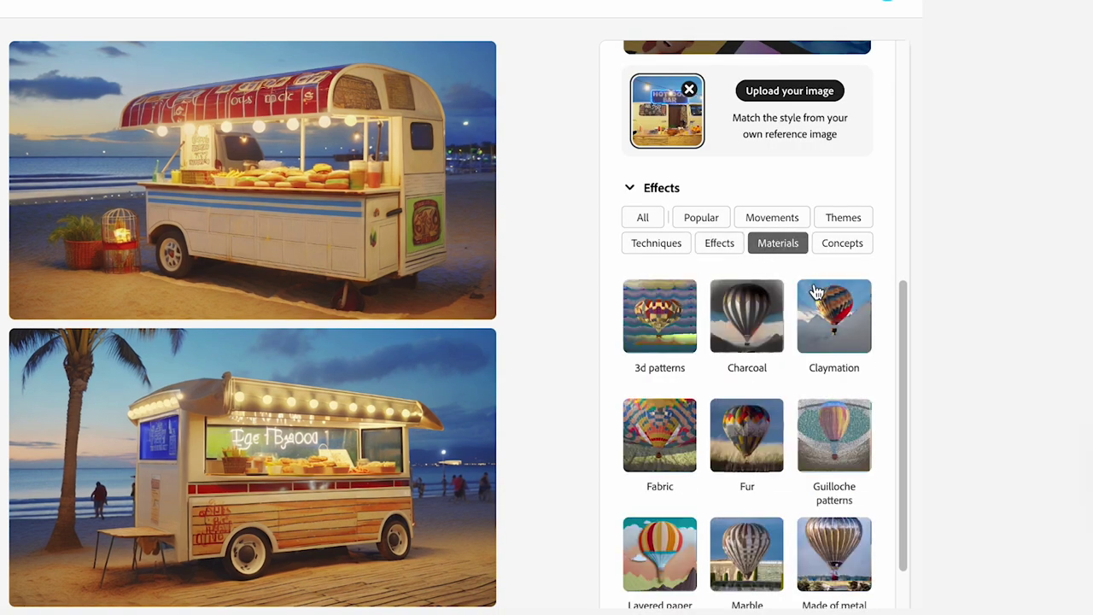
click(833, 312)
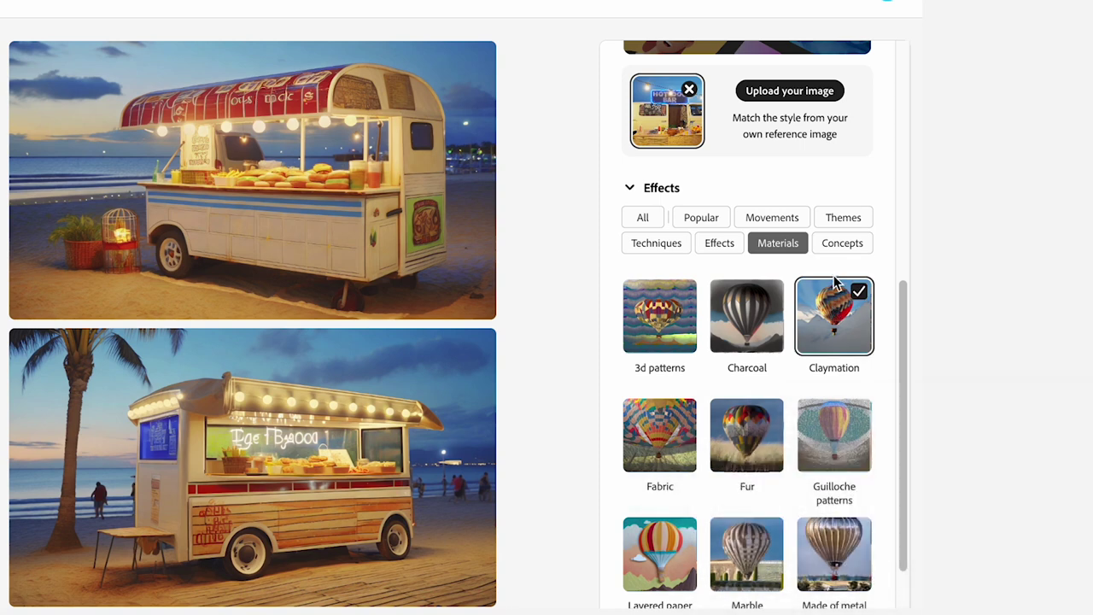
- Add the Cartoon theme style and set the composition to Shallow depth of field
click(833, 243)
click(839, 220)
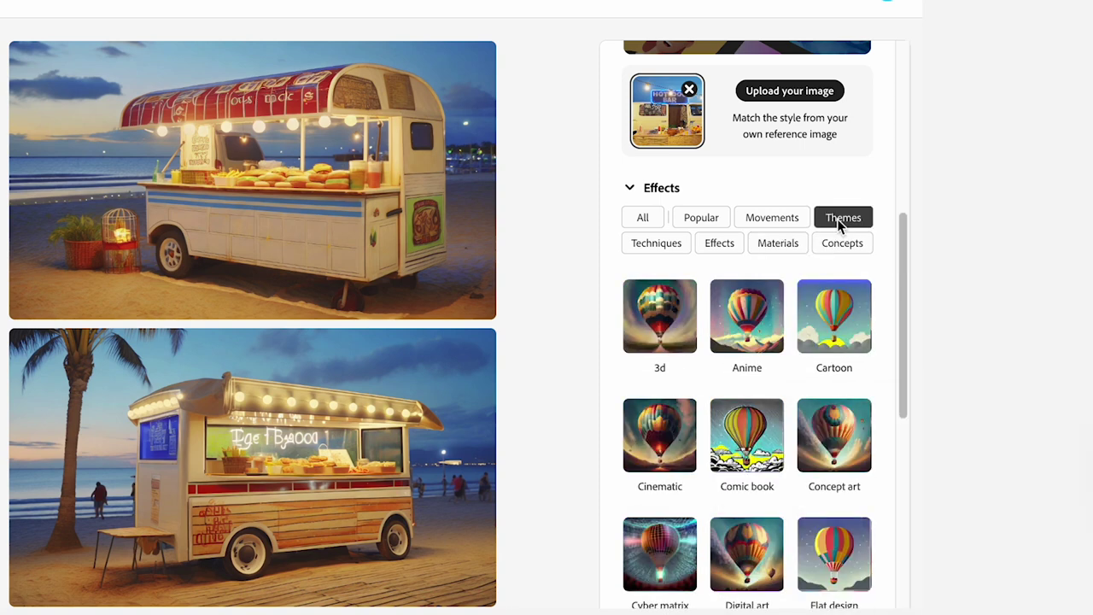
click(834, 312)
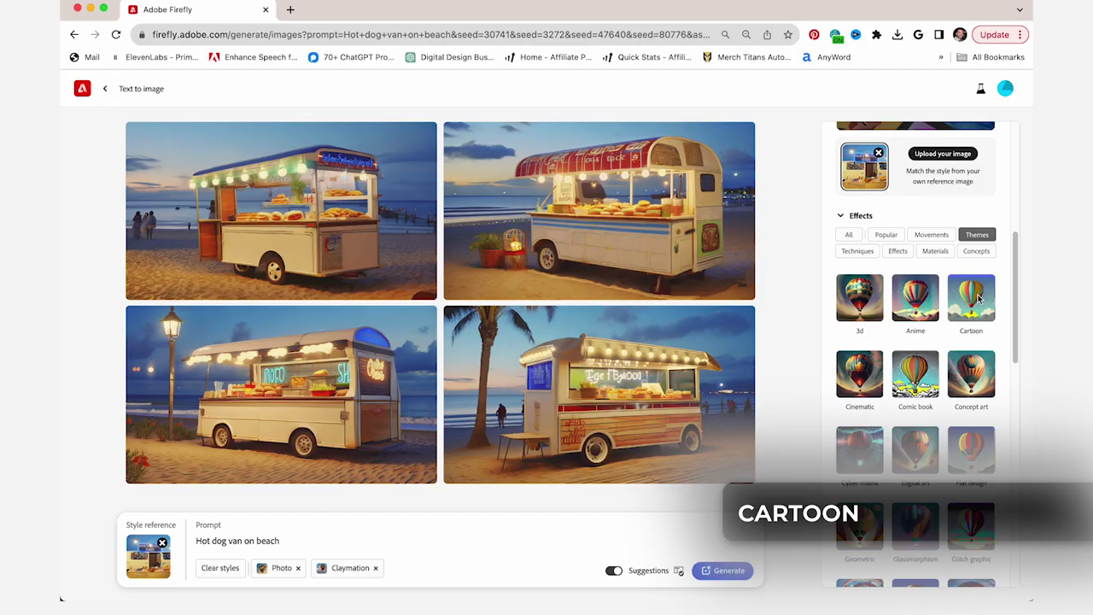
scroll(974, 303, down, 10)
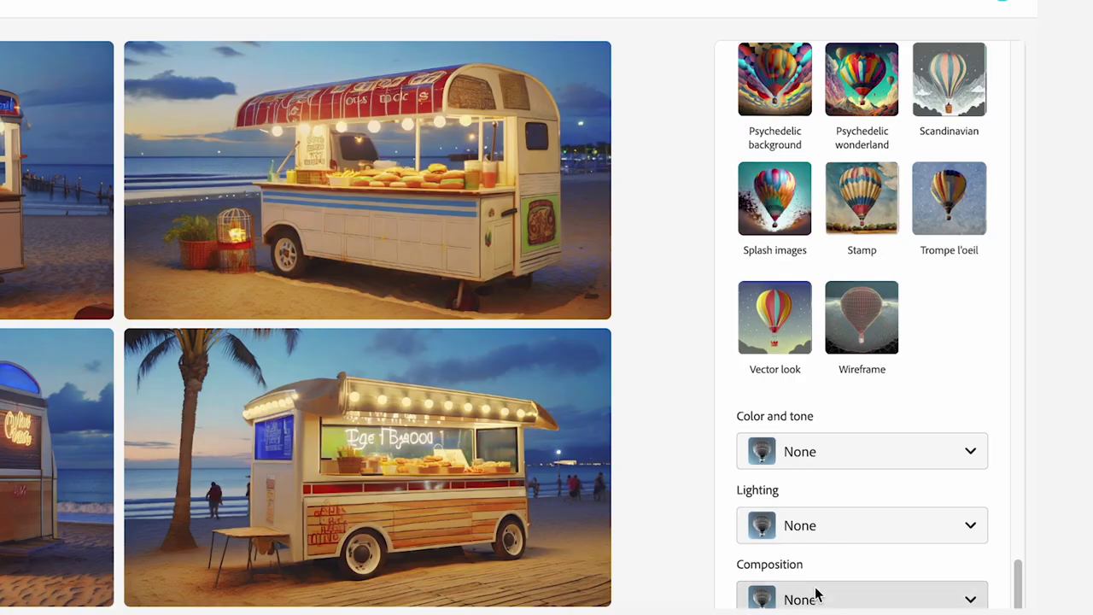
click(886, 475)
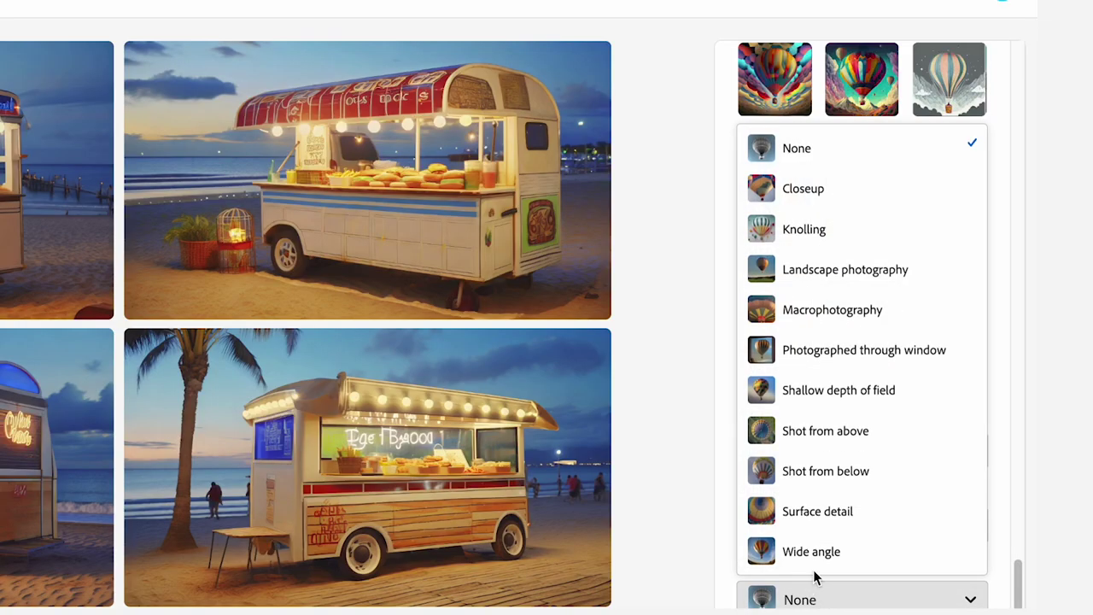
click(823, 393)
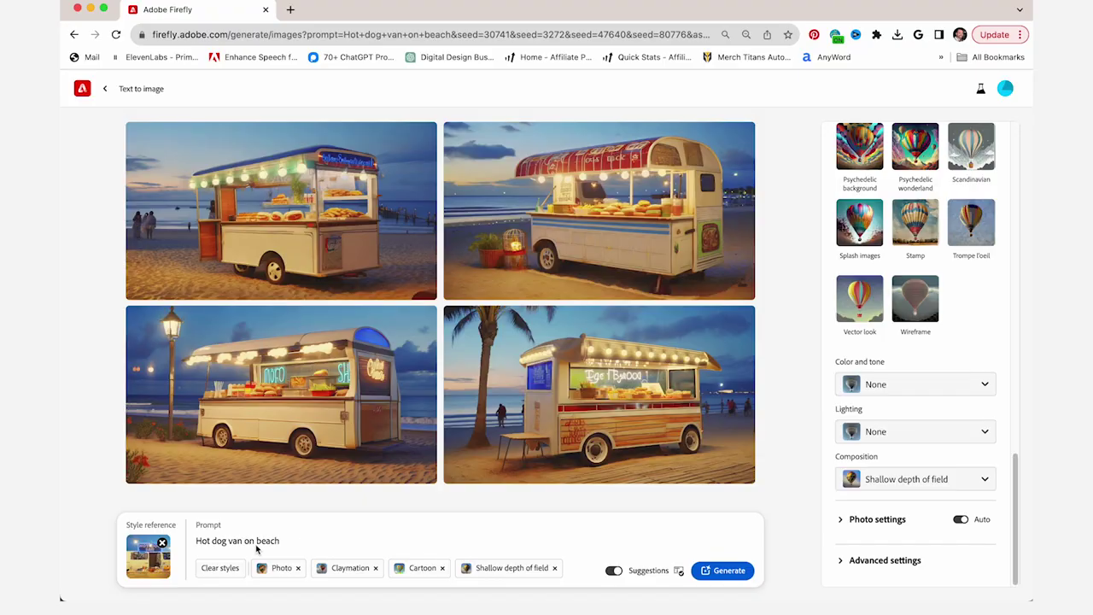
- Replace the prompt with 'HOT DOG VAN ON THE BEACH IN BACKGROUND SHOWING DELICIOUS HOT DOGS AND INGREDIENTS...' and generate
triple_click(256, 545)
text(HOT DOG VAN ON THE BEACH IN B)
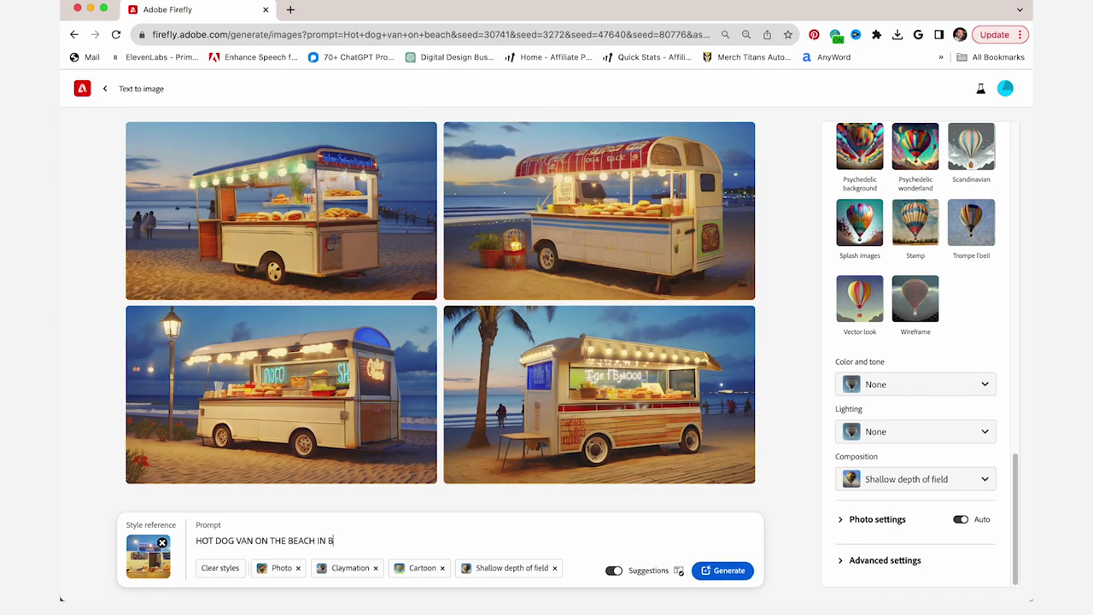
text(ACKGROUND SHOWING DELICIOUS HOT DOGS AND INGREDIENTS IN F)
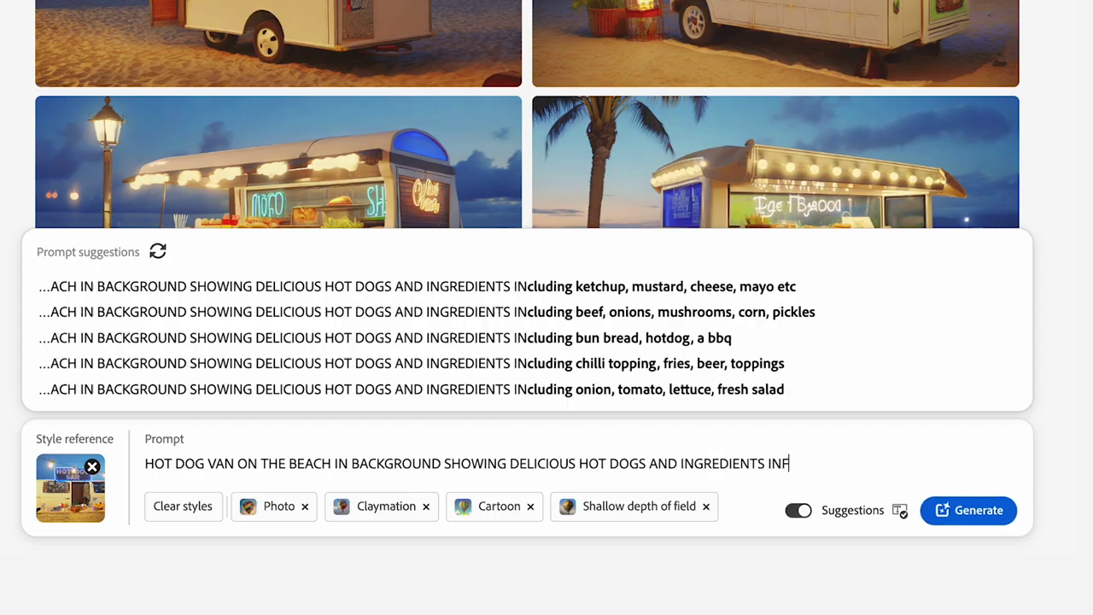
text(OREGROUND)
click(983, 510)
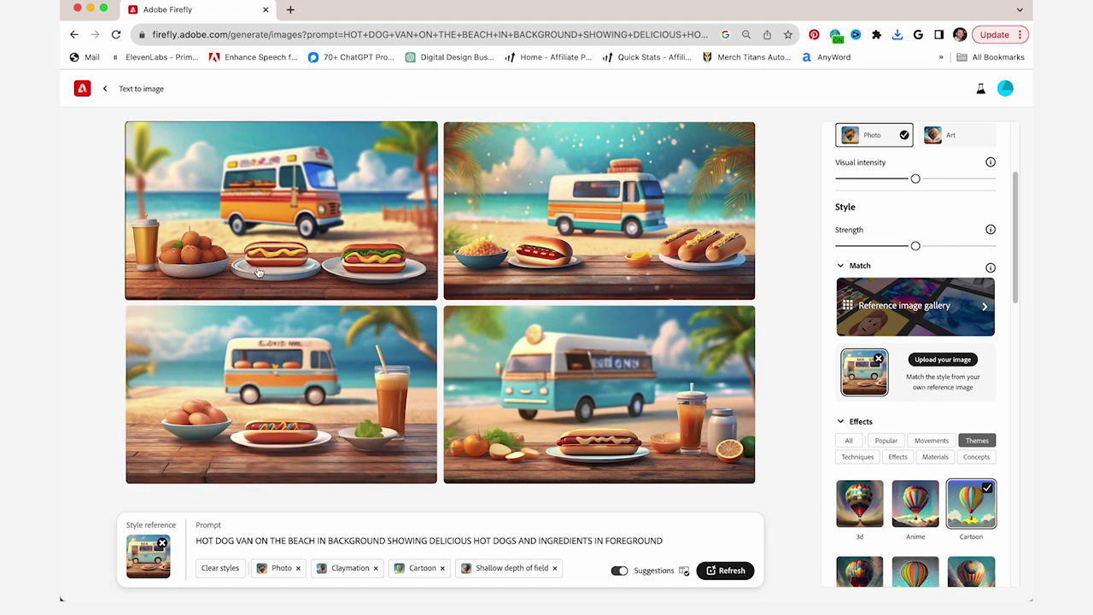
- Download the bottom-right hot dog van image and return to the inspiration gallery
mouse_move(568, 422)
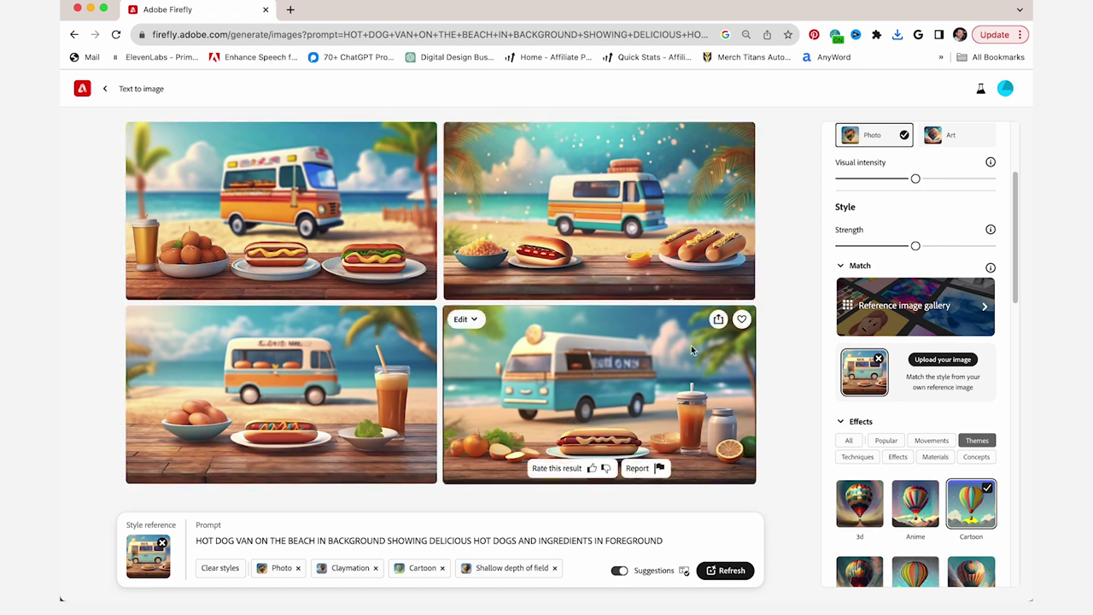
click(717, 318)
click(750, 343)
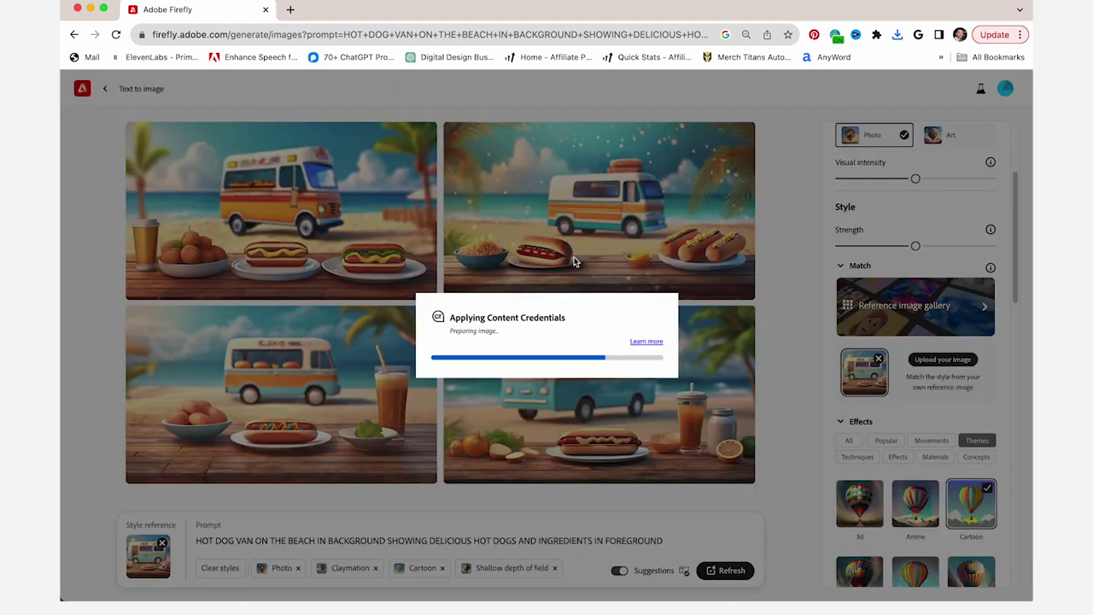
click(400, 320)
click(431, 343)
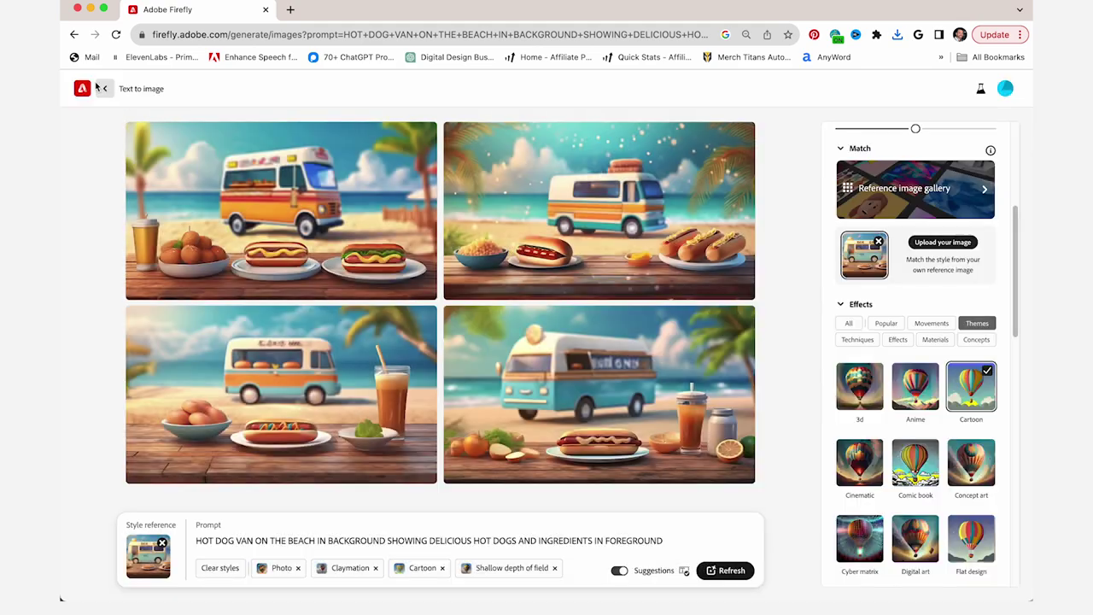
click(105, 89)
- Load the downloaded hot dog van image into Generative fill, generate 'White van in back', and pick variation 3
scroll(795, 513, down, 5)
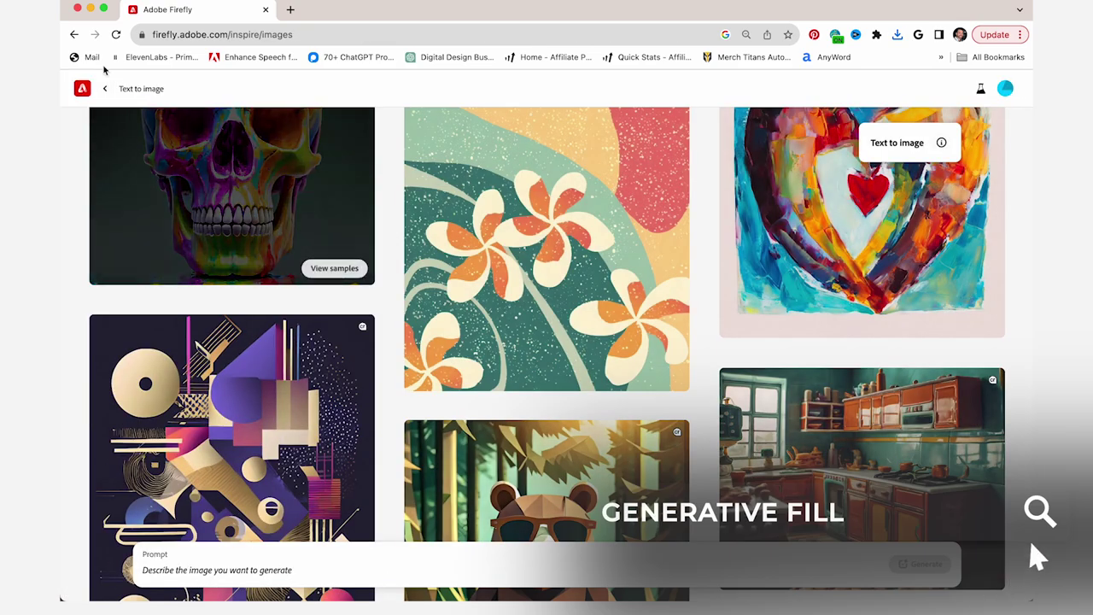
click(105, 91)
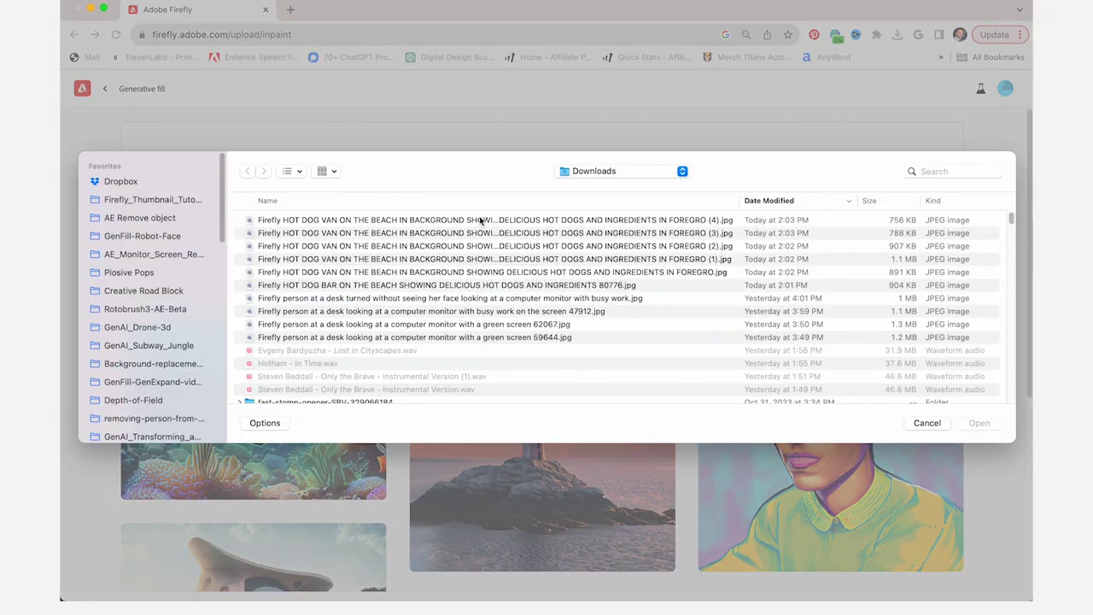
click(482, 222)
key(space)
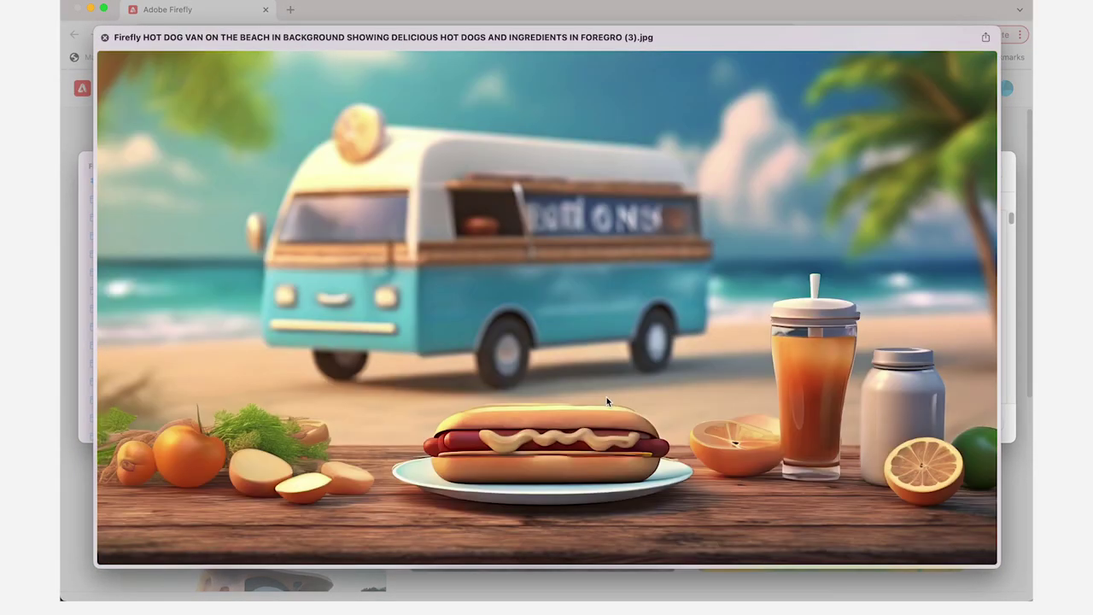
key(space)
key(Return)
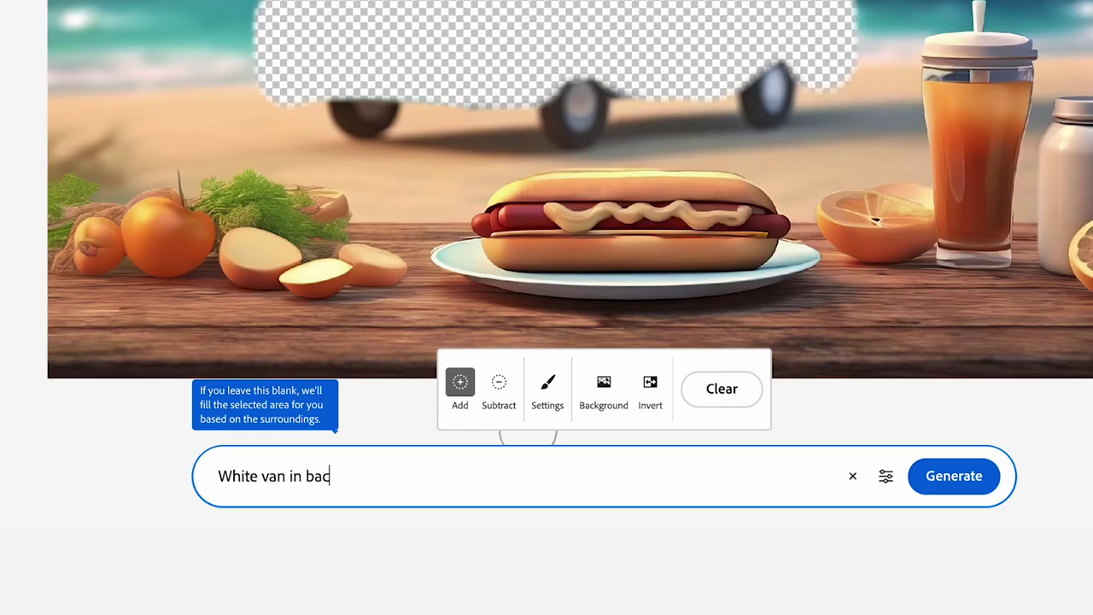
key(Return)
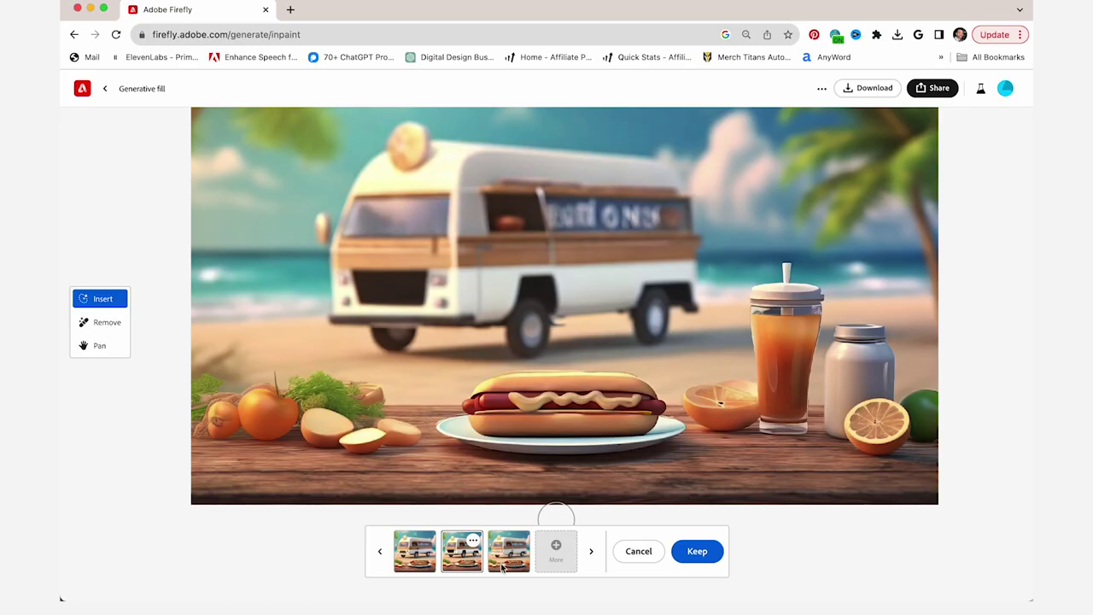
click(547, 476)
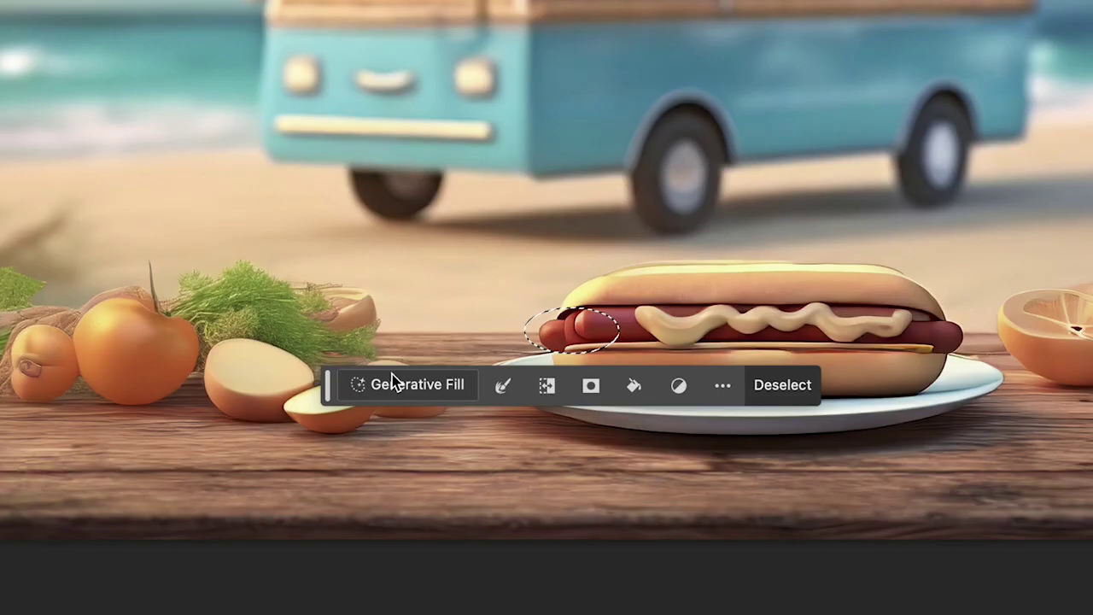
- Generative Fill the hot dog's cut-off end and a Chicago-style restyle, browsing to the third variation of each
click(393, 381)
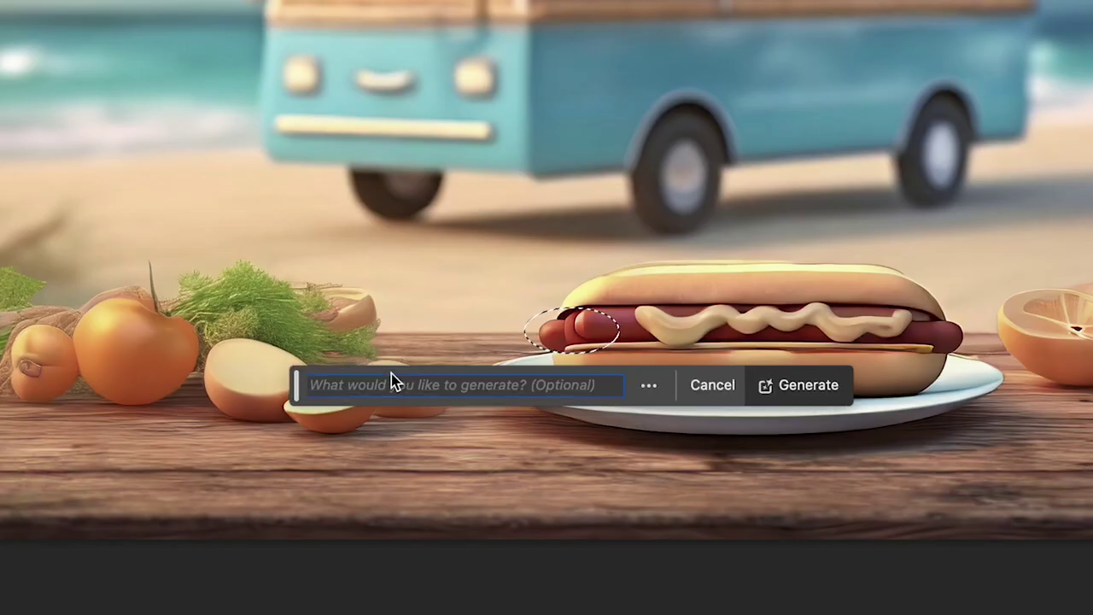
text(end of hot dog)
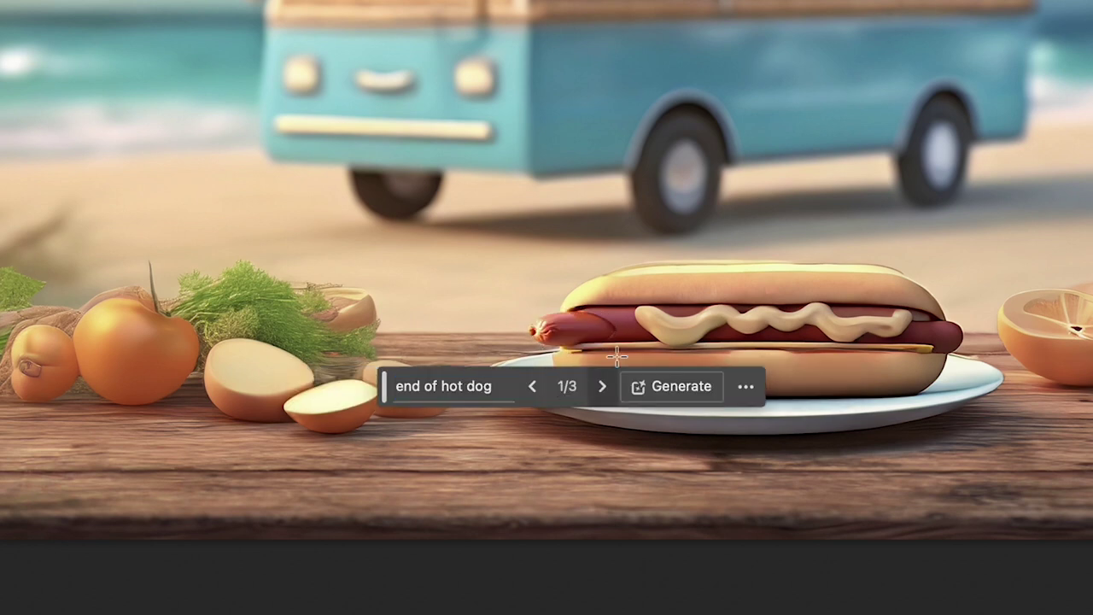
click(602, 389)
click(603, 388)
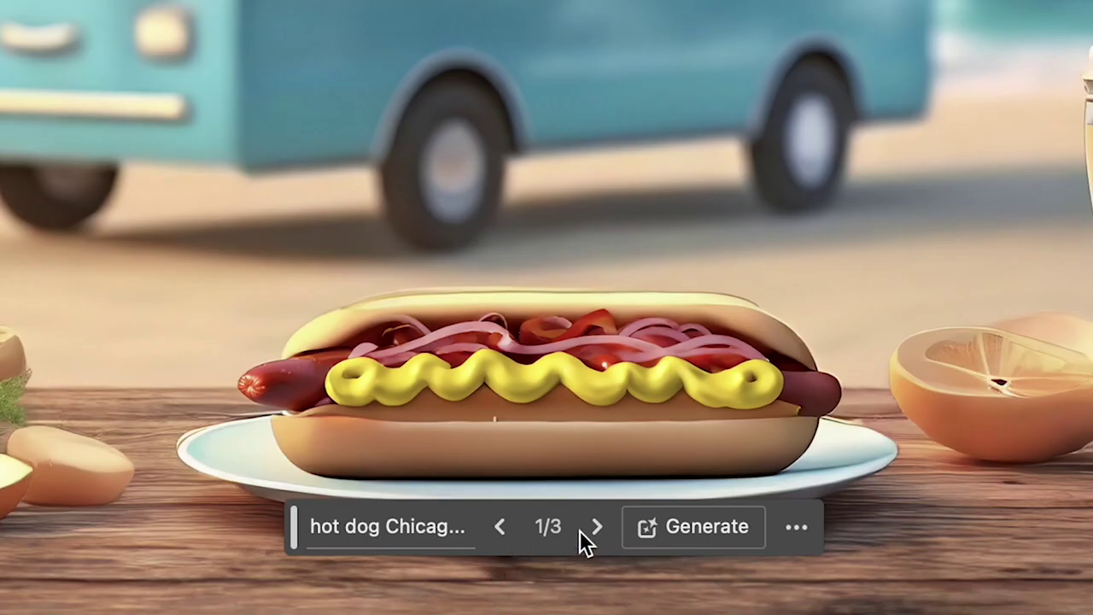
click(594, 528)
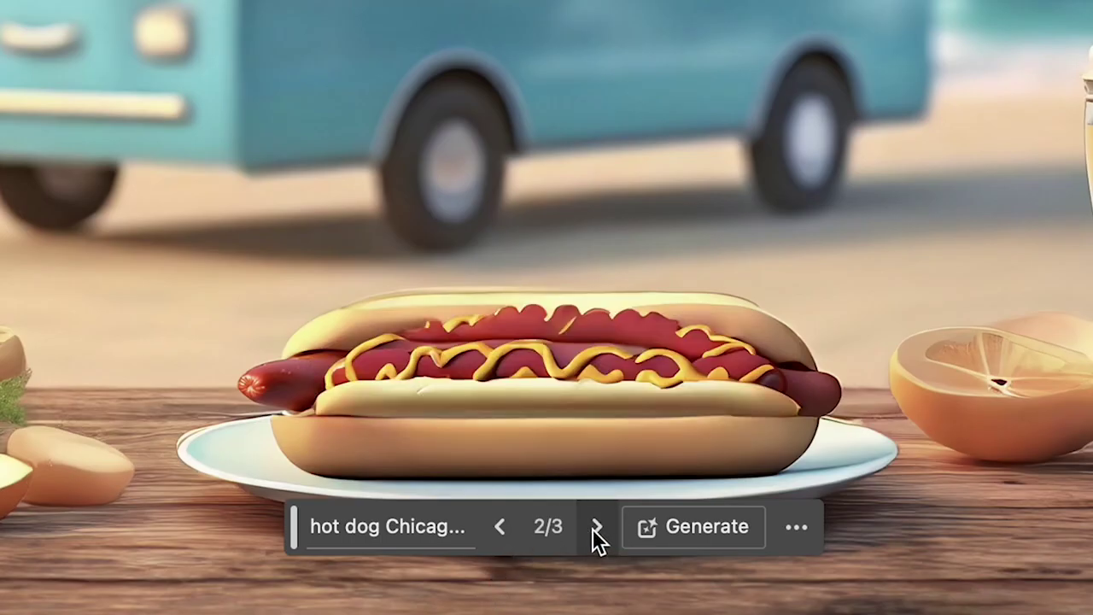
click(595, 527)
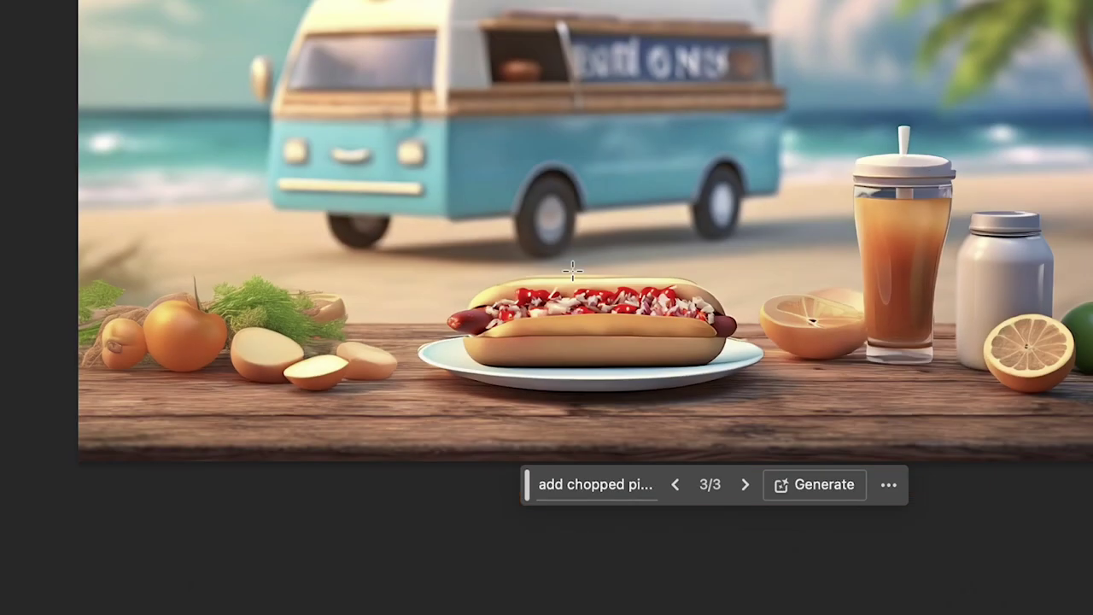
- Generate a pineapple on the table's left side with the prompt 'add pinapple to table'
drag(93, 106, 265, 408)
drag(94, 68, 265, 384)
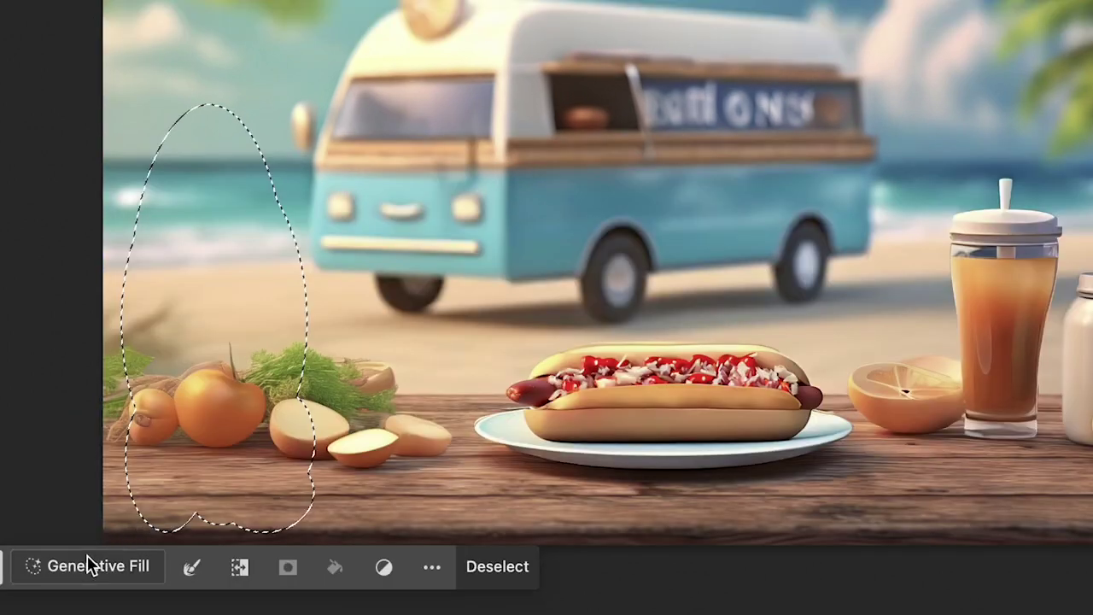
click(92, 566)
text(a)
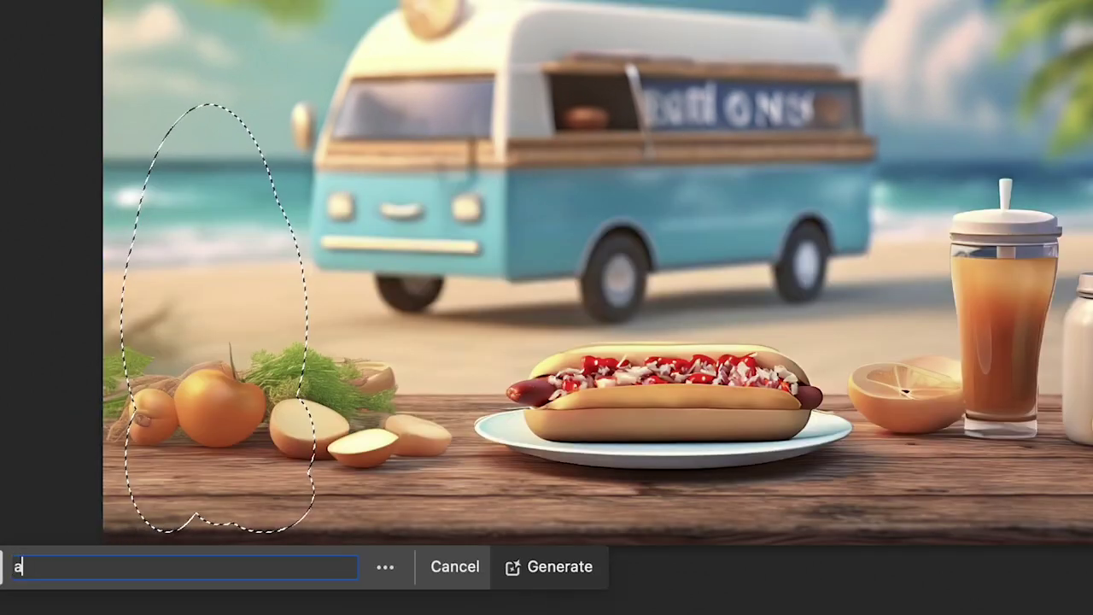
text(dd pinapple to table)
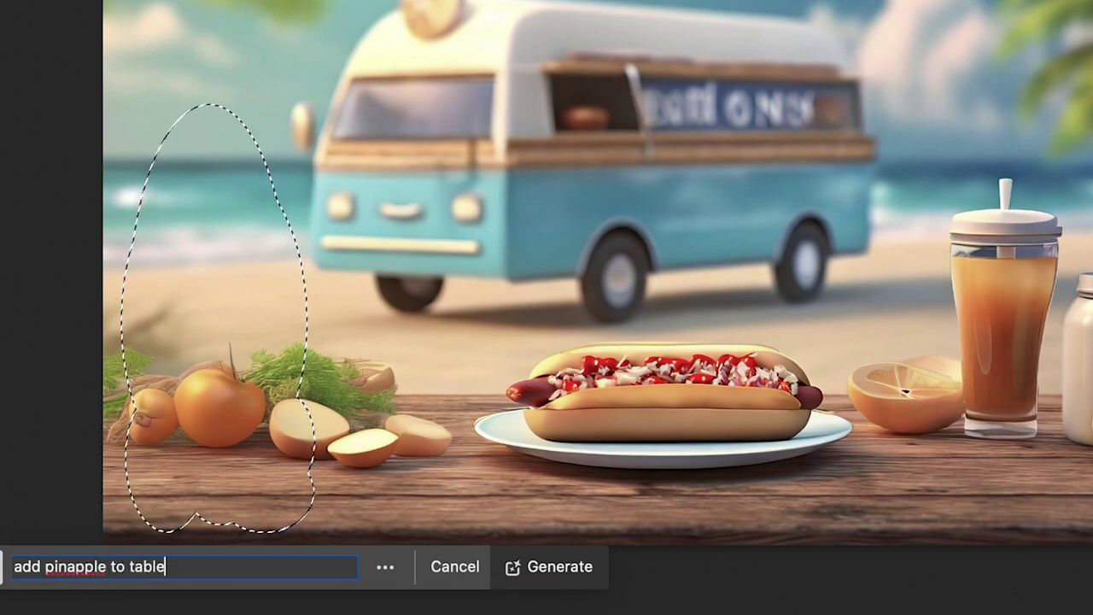
key(Return)
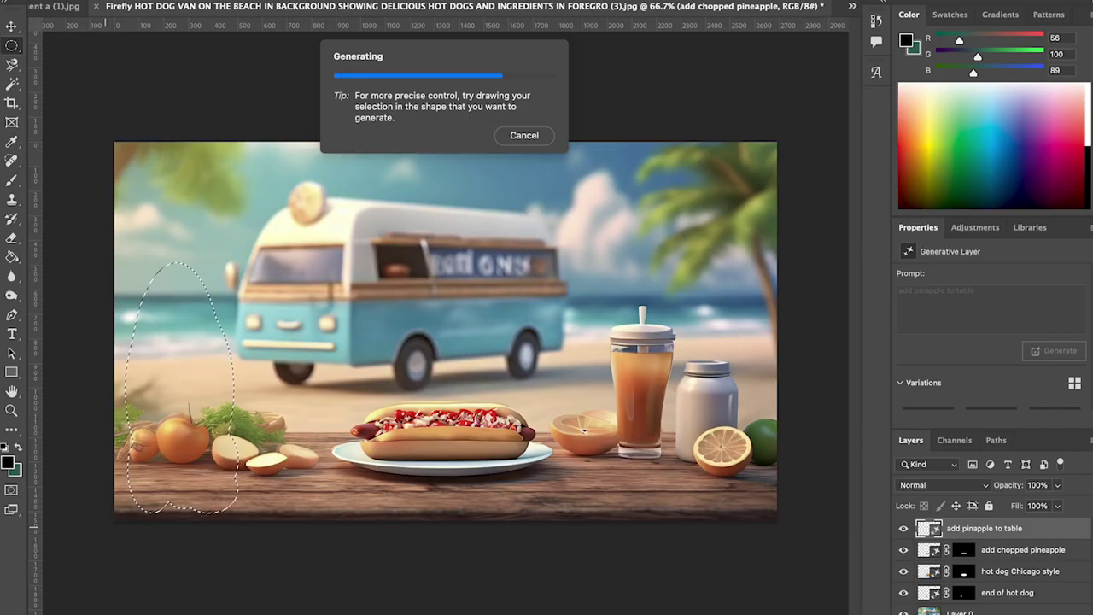
- Generate a 'bottle of ketchup' beside the pineapple and keep its third variation
key(m)
drag(237, 340, 283, 474)
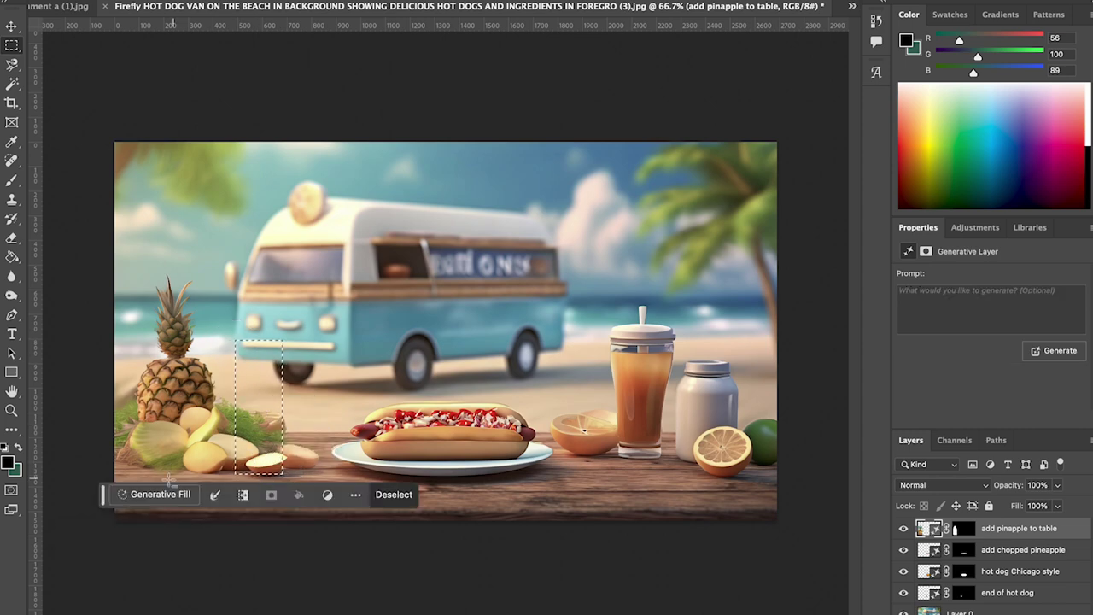
click(144, 494)
text(bottle )
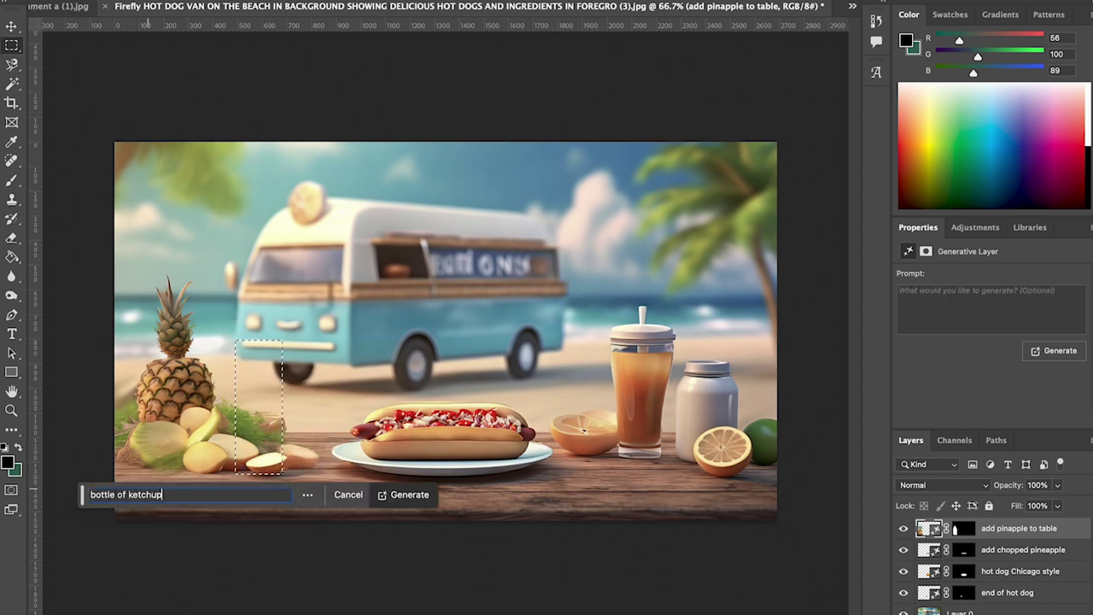
text(of ketchup)
key(Return)
key(ctrl+plus)
key(ctrl+plus)
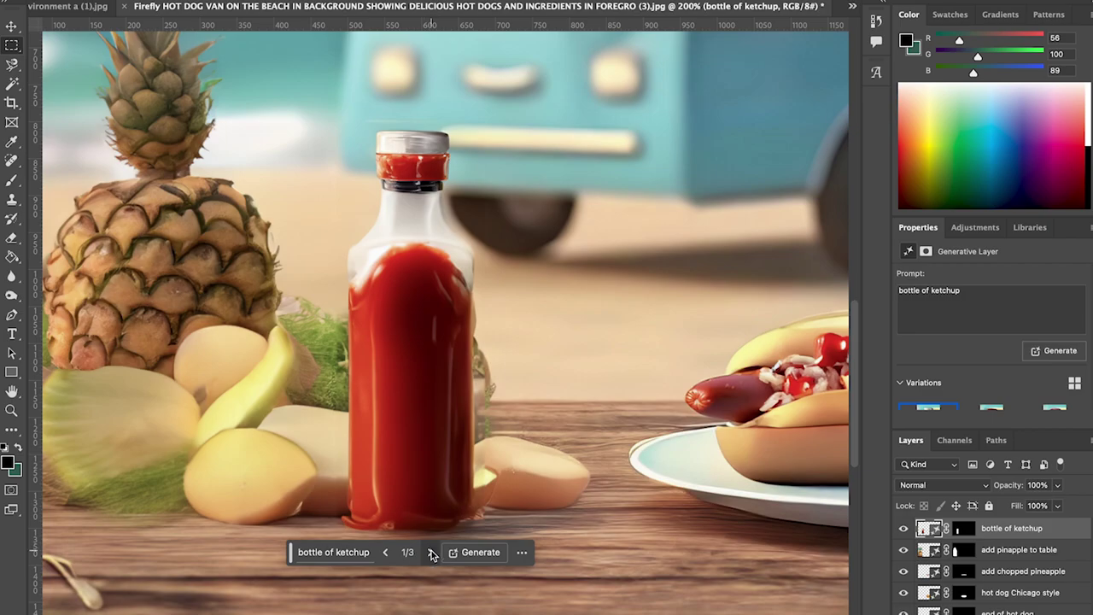
click(432, 555)
click(432, 555)
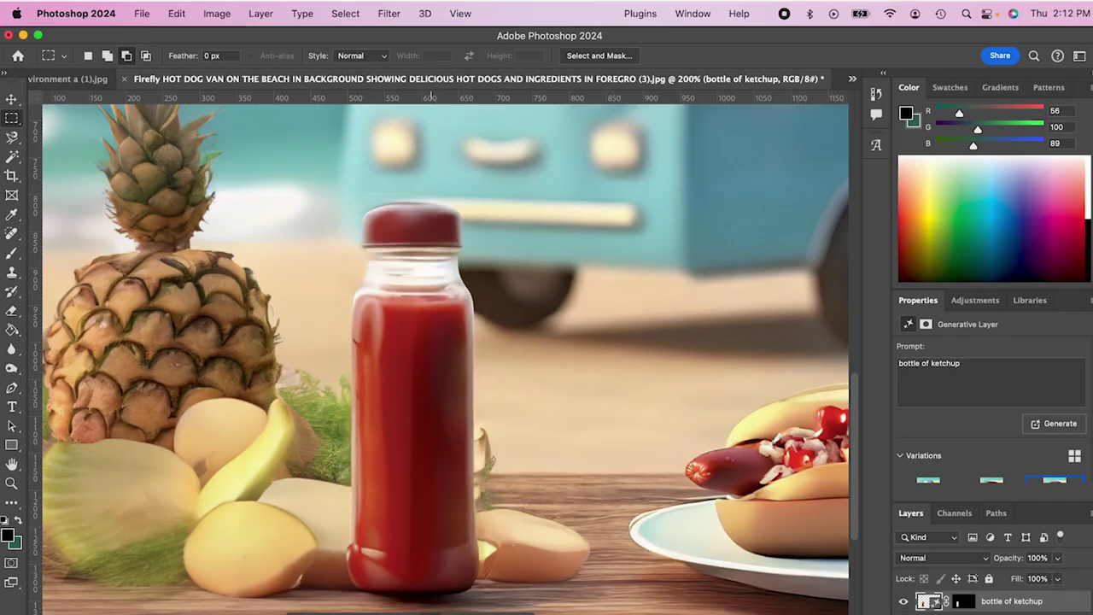
key(ctrl+minus)
key(ctrl+minus)
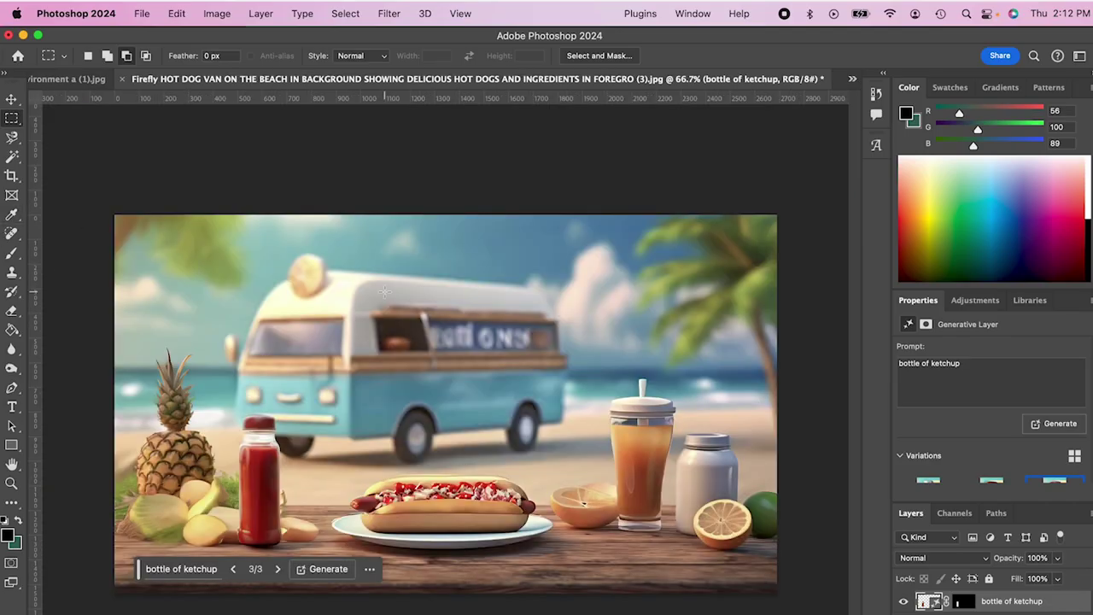
- Merge visible layers, regenerate the van's lower body as 'white van' variation 2, then select its sign
click(261, 14)
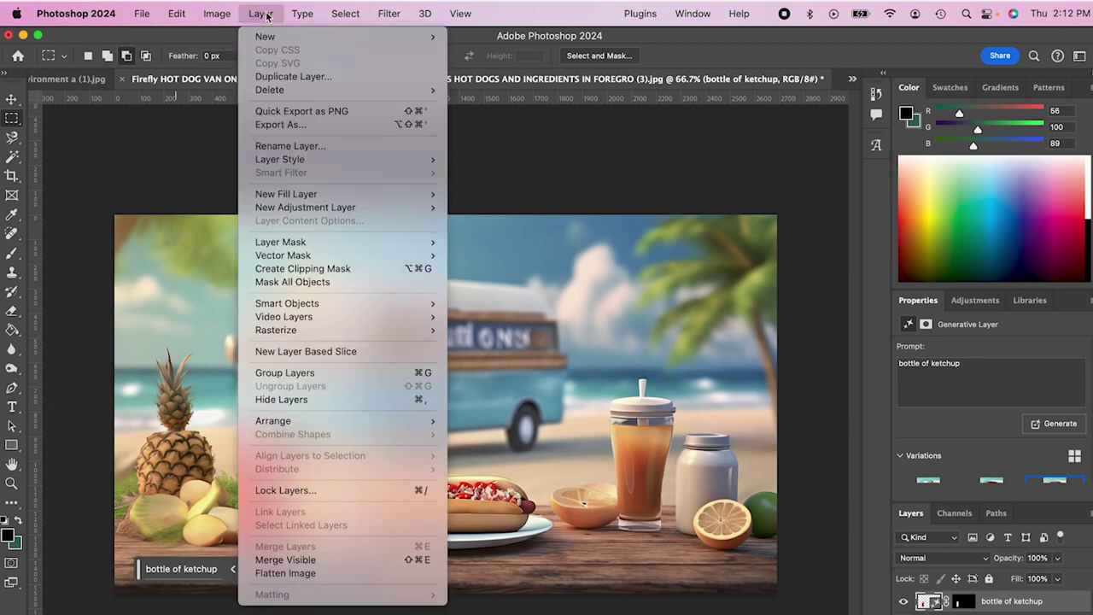
click(318, 560)
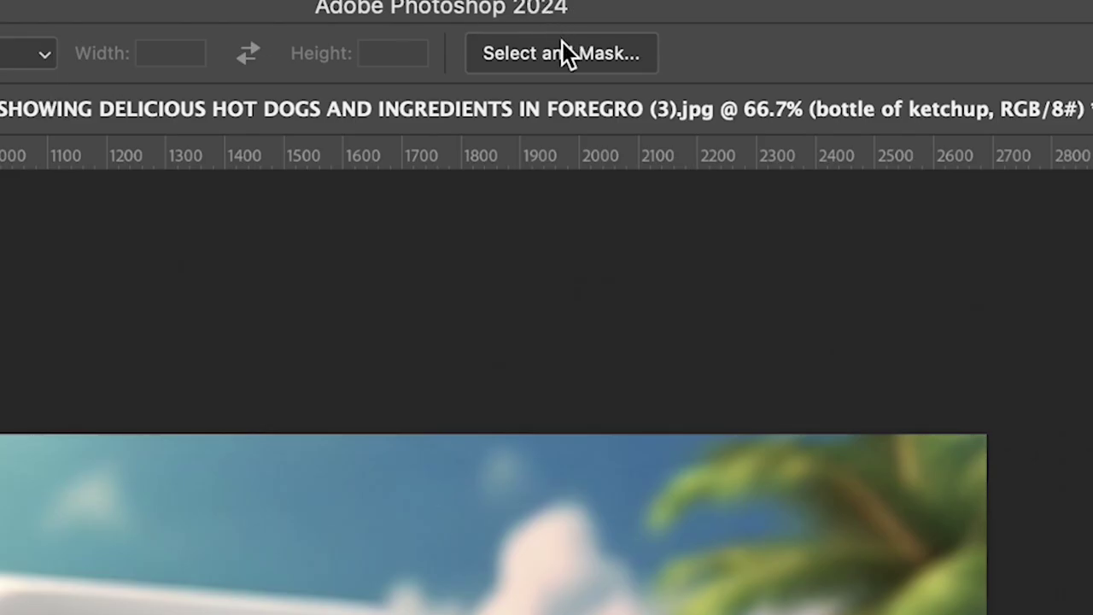
click(562, 53)
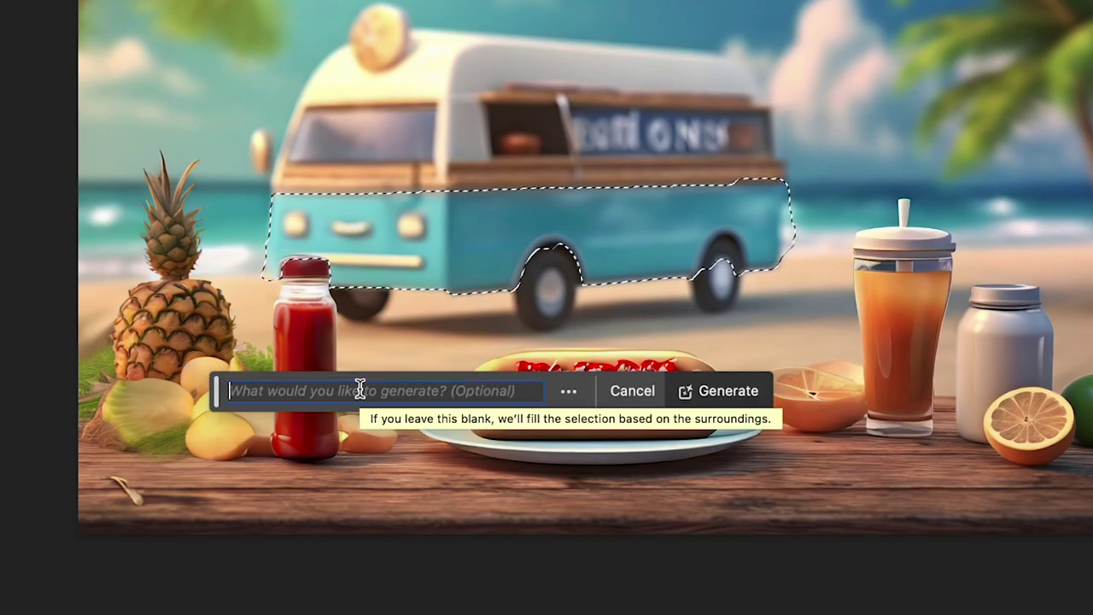
text(white van)
key(Return)
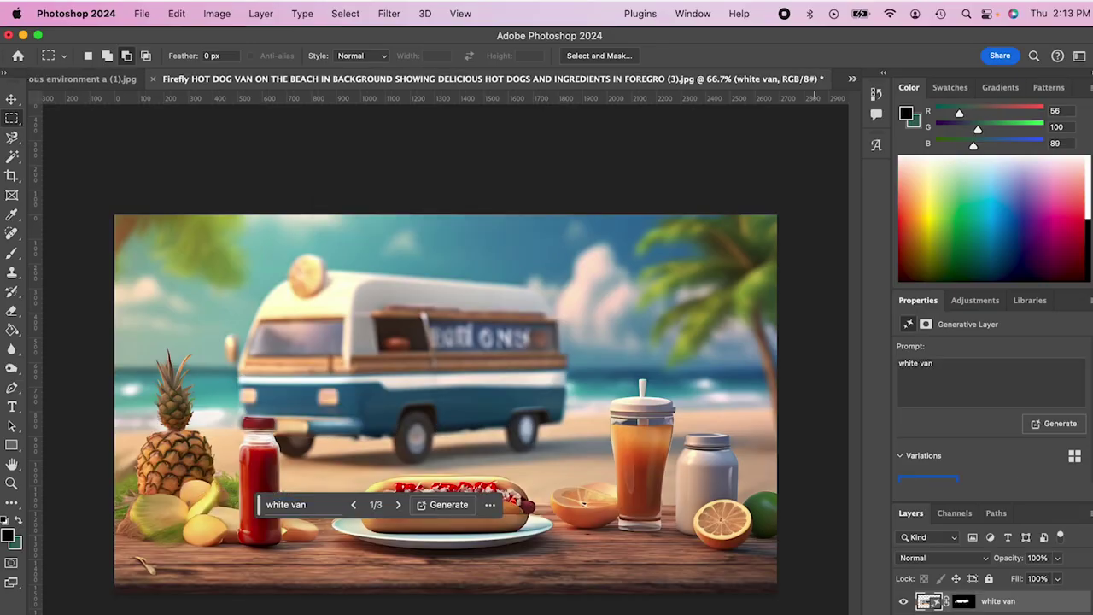
click(400, 505)
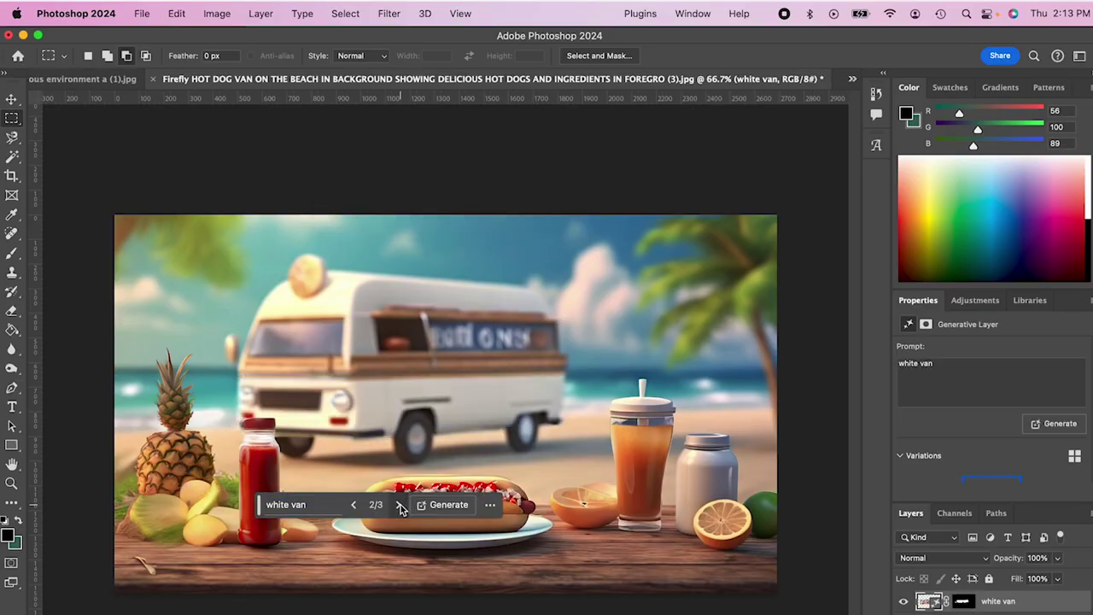
drag(429, 309, 557, 359)
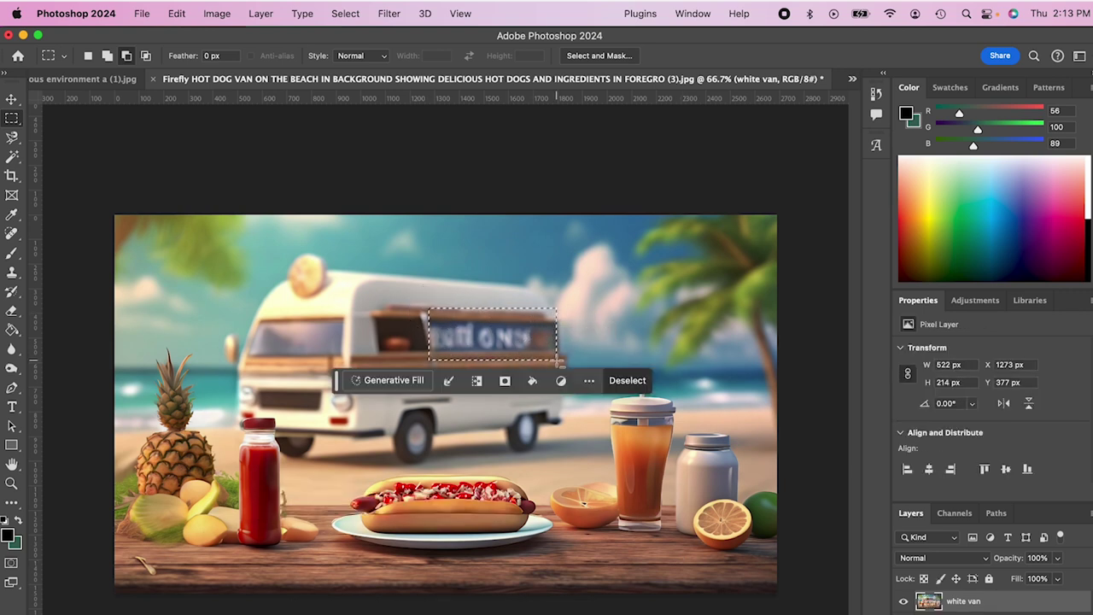
- Regenerate the van's lettered sign with the prompt 'hot dog truck' and show variation 2 of 3
click(388, 382)
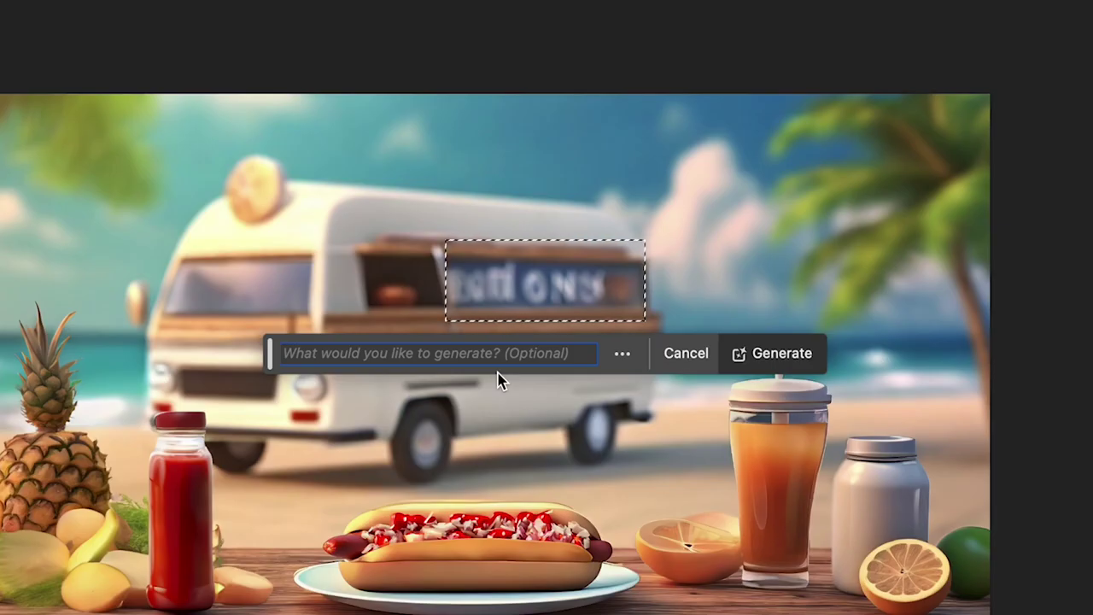
text(ho)
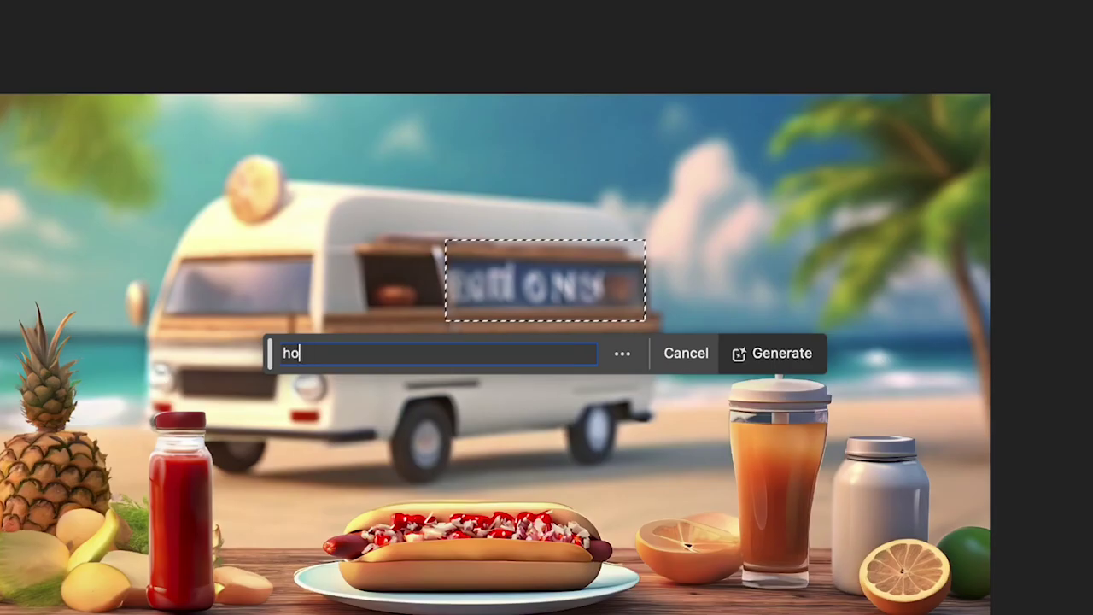
text(t dog truck)
key(Return)
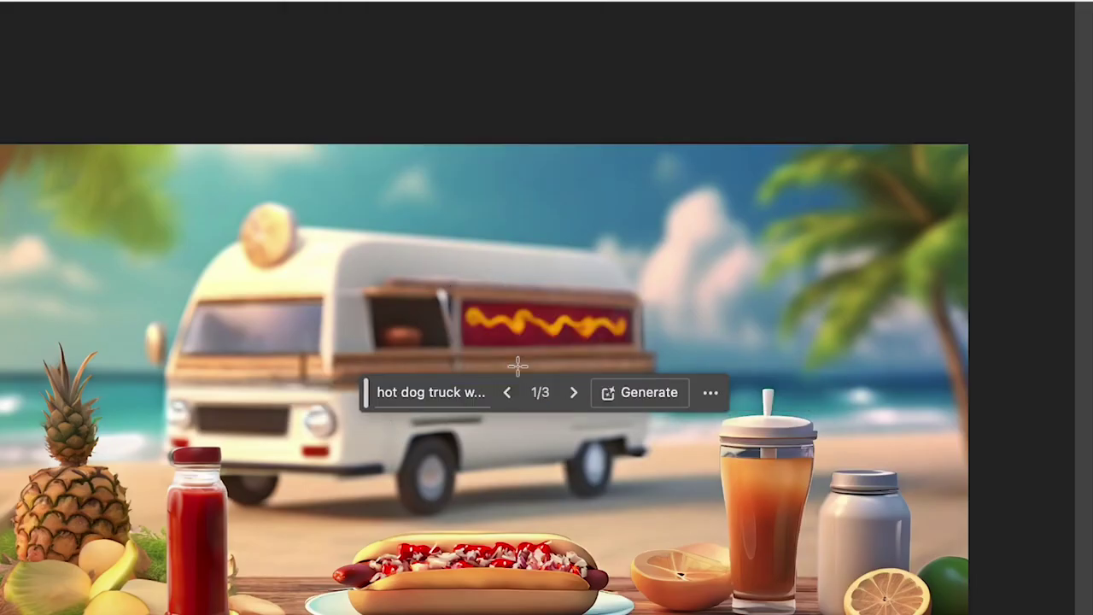
click(573, 392)
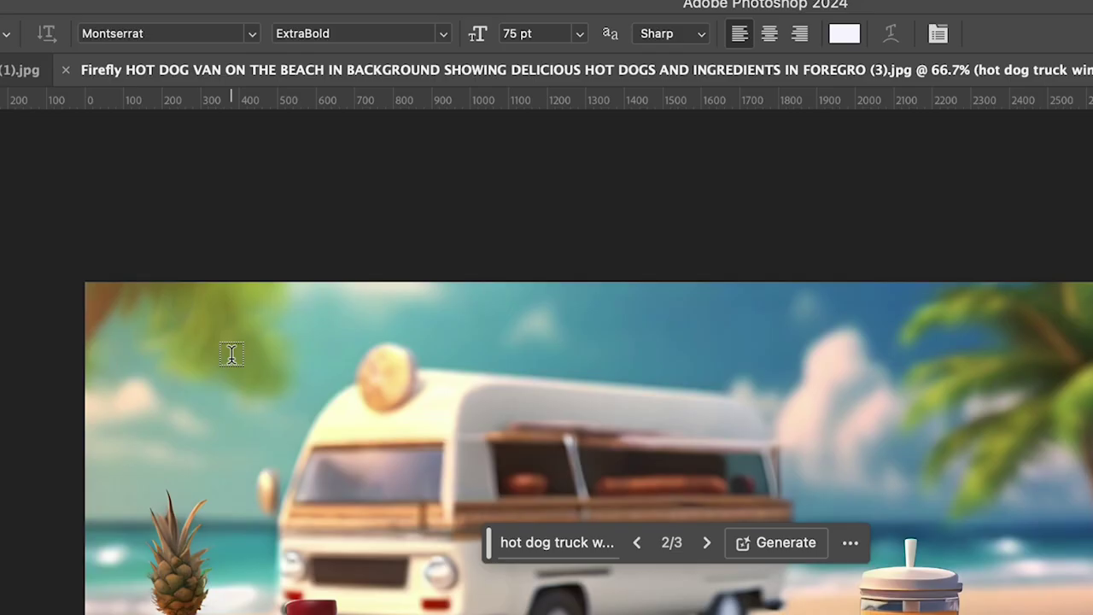
- Type a two-line 'HAWAIIAN' / 'STYLE?!' title at the top-left, about 200 pt, in bright yellow
click(231, 353)
text(HAWAIIA)
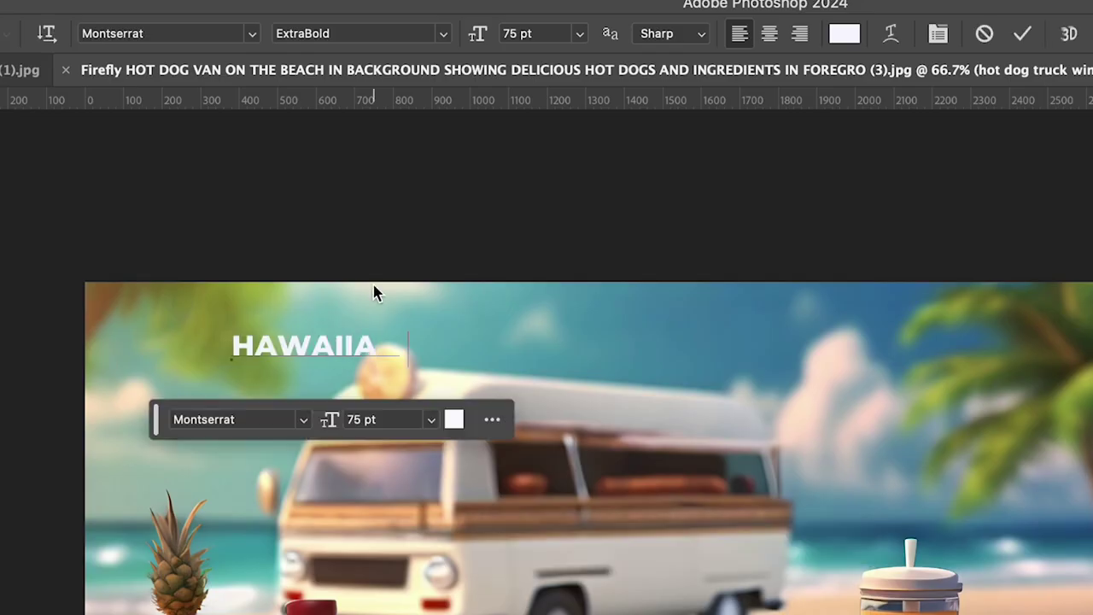
text(N)
key(Return)
text(STYLE?!)
key(ctrl+a)
drag(477, 33, 693, 85)
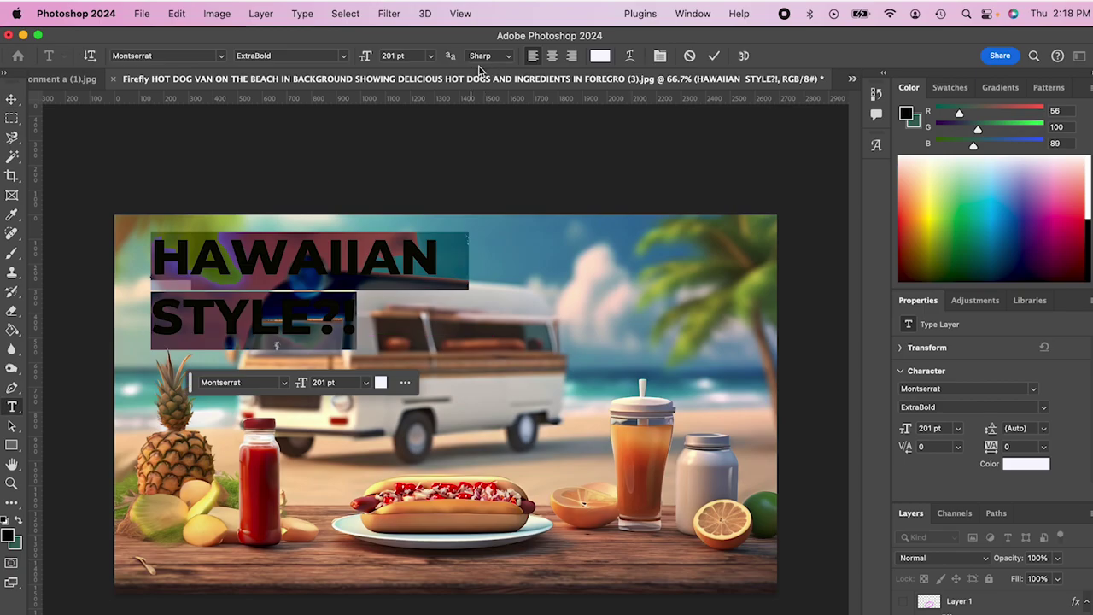
click(265, 435)
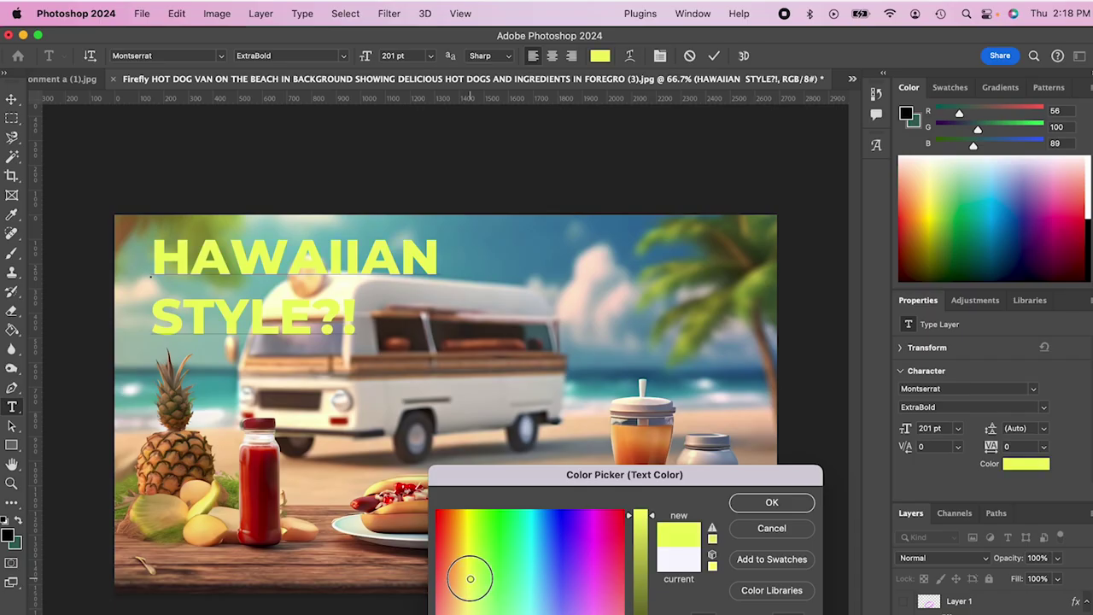
mouse_move(470, 578)
mouse_down()
mouse_move(459, 513)
mouse_move(465, 518)
mouse_up()
click(760, 508)
key(super+Return)
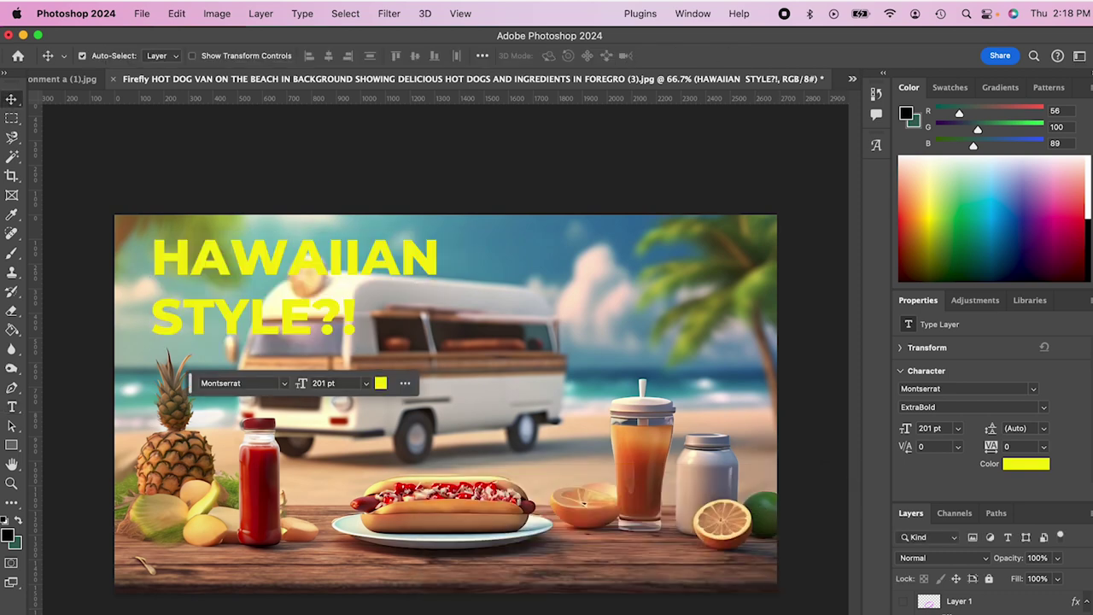
- Add a stroke and a drop shadow (27% opacity, 136 px size), then enlarge the title to 256 pt
key(h)
double_click(1025, 608)
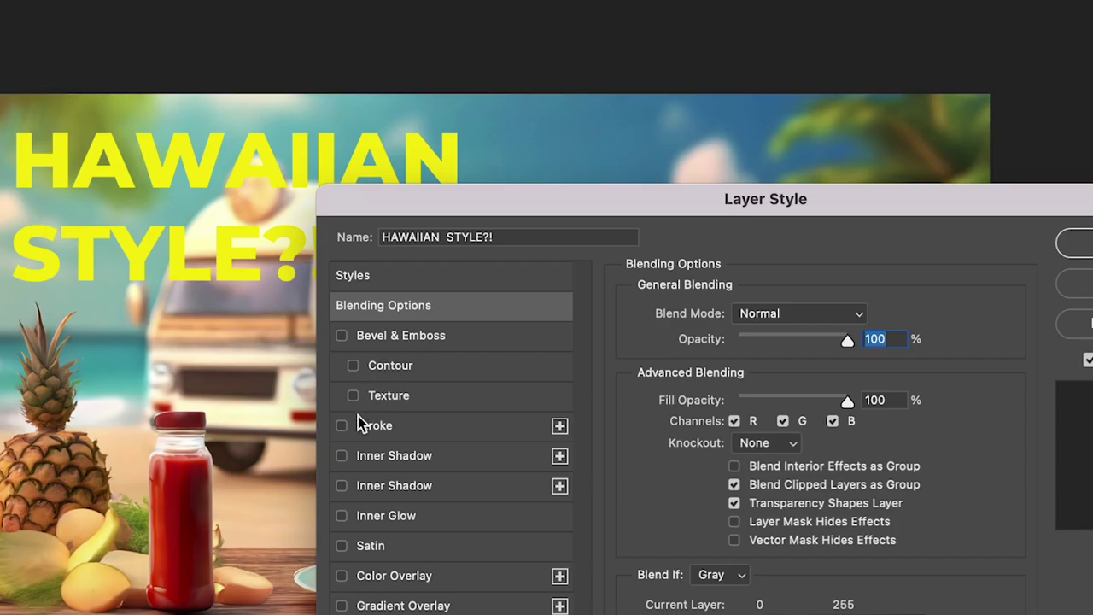
click(342, 426)
click(509, 544)
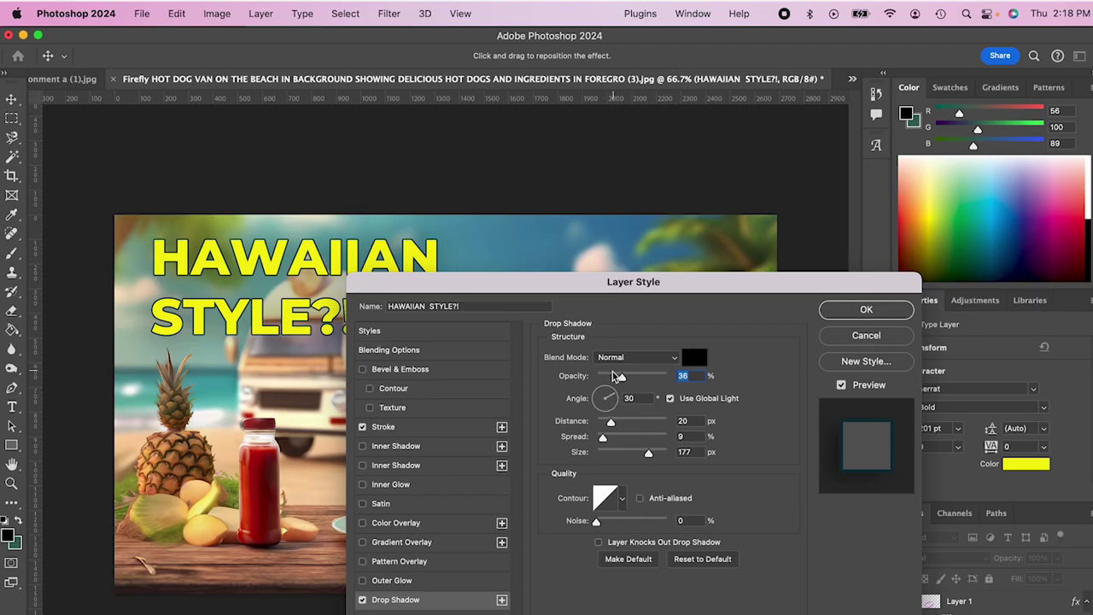
drag(618, 377, 615, 376)
mouse_move(649, 452)
mouse_down()
mouse_move(622, 452)
mouse_move(637, 452)
mouse_up()
click(864, 312)
double_click(931, 582)
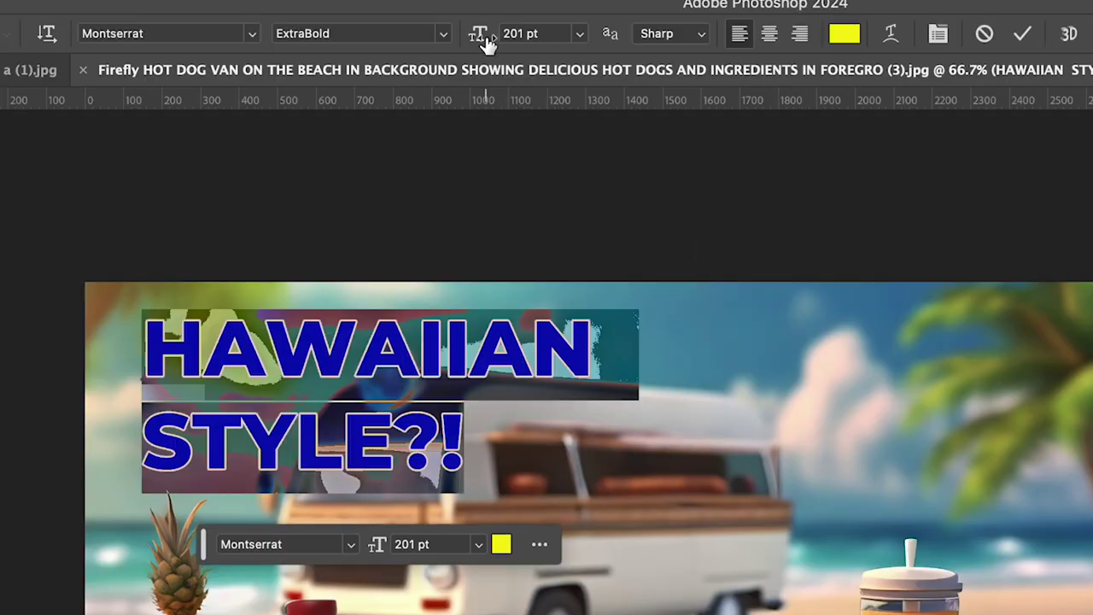
drag(348, 63, 409, 66)
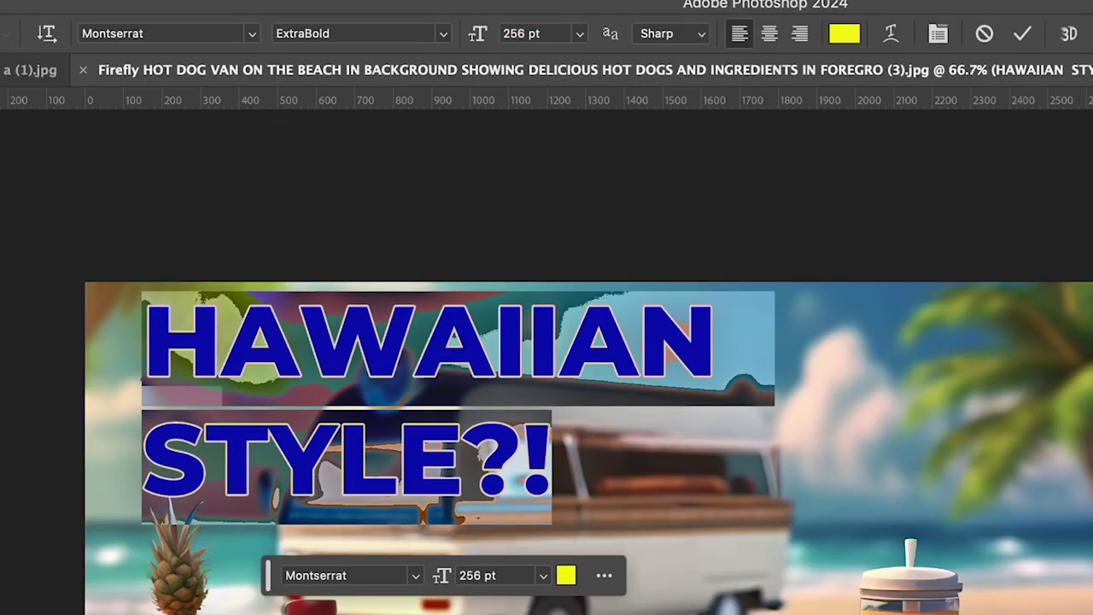
- Tighten the title's leading, Generative Expand the canvas left and downward, and move the title up-left
key(alt+Up)
key(alt+Up)
key(alt+Up)
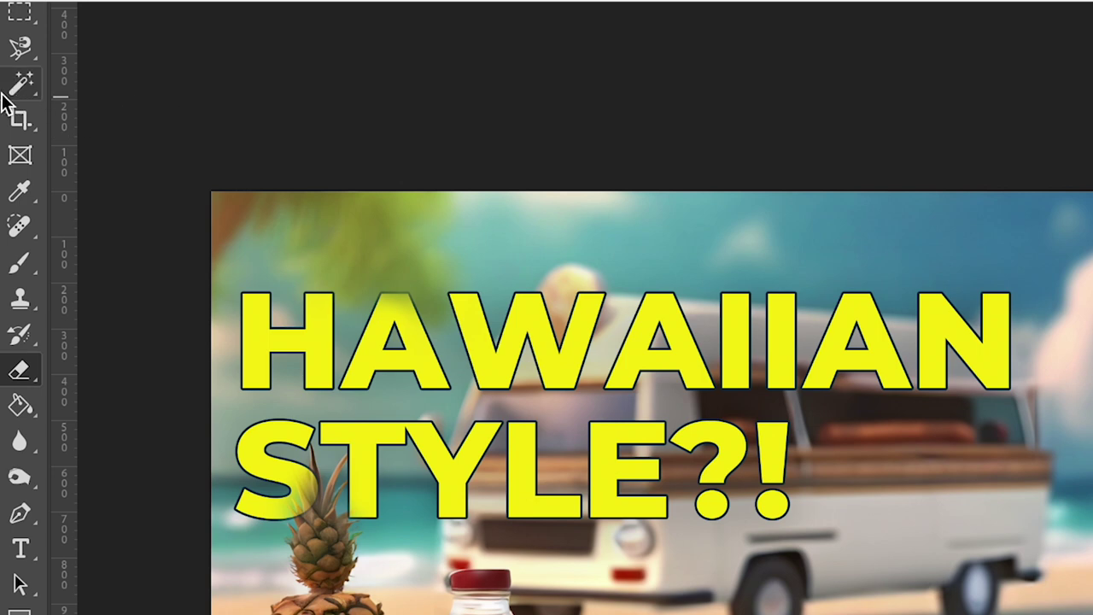
click(20, 118)
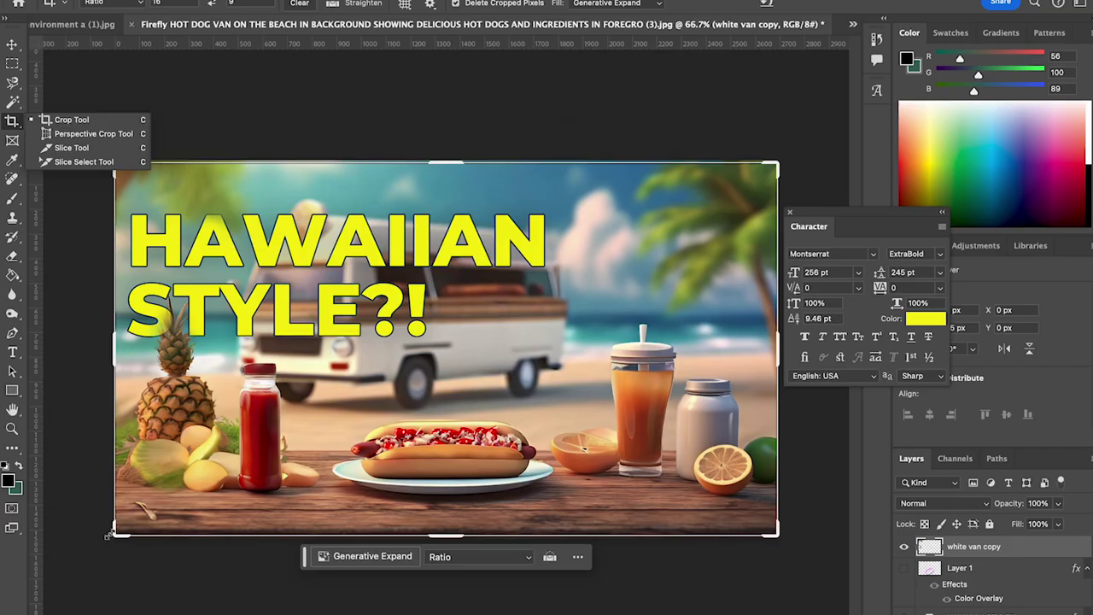
drag(108, 534, 60, 568)
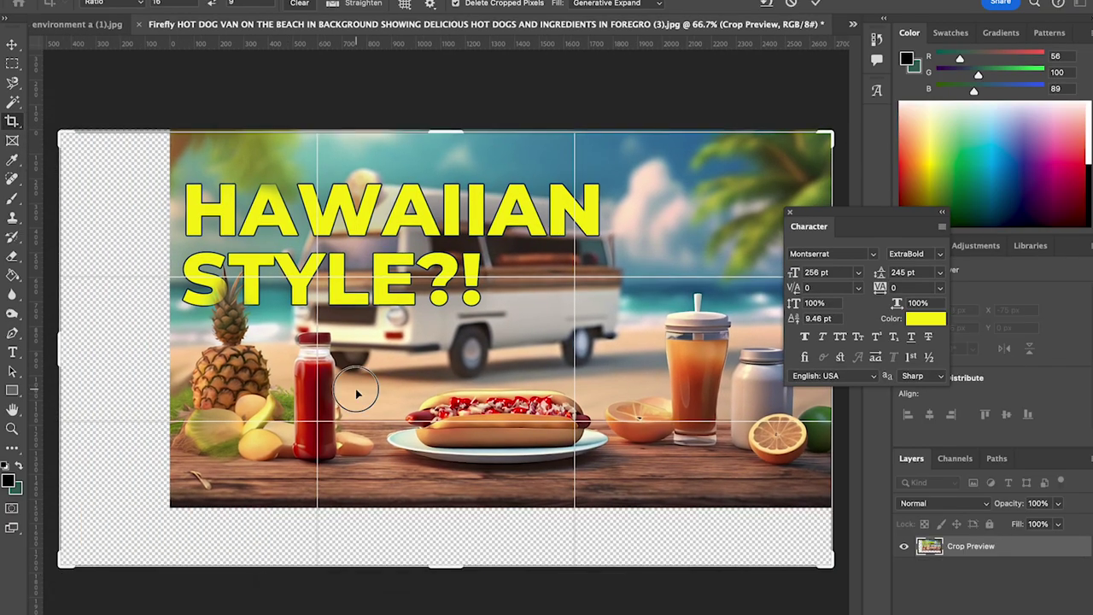
drag(357, 391, 327, 395)
key(Return)
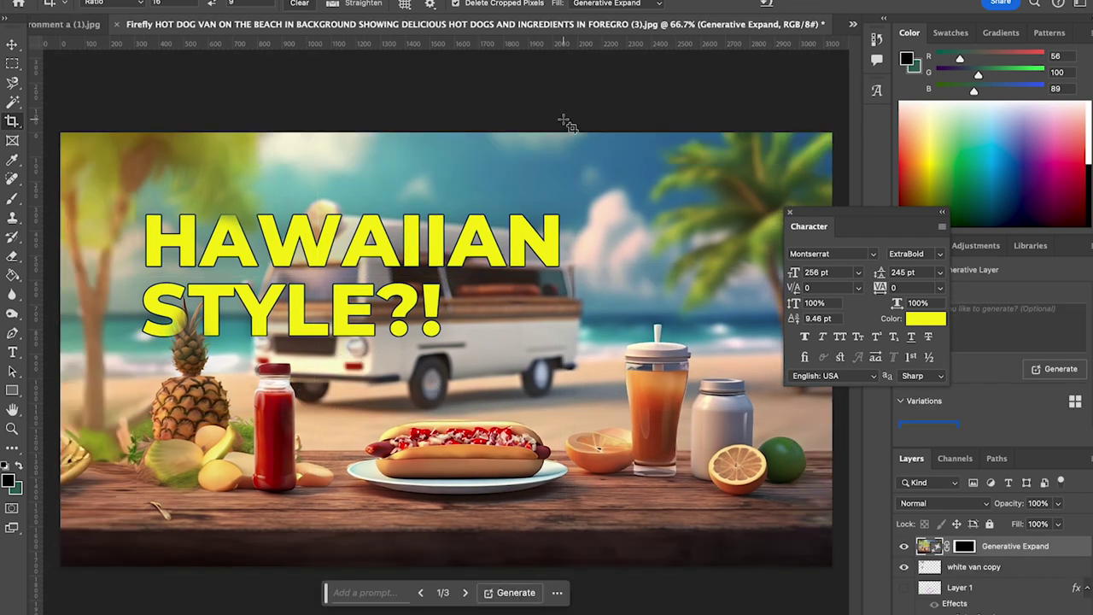
drag(367, 274, 322, 230)
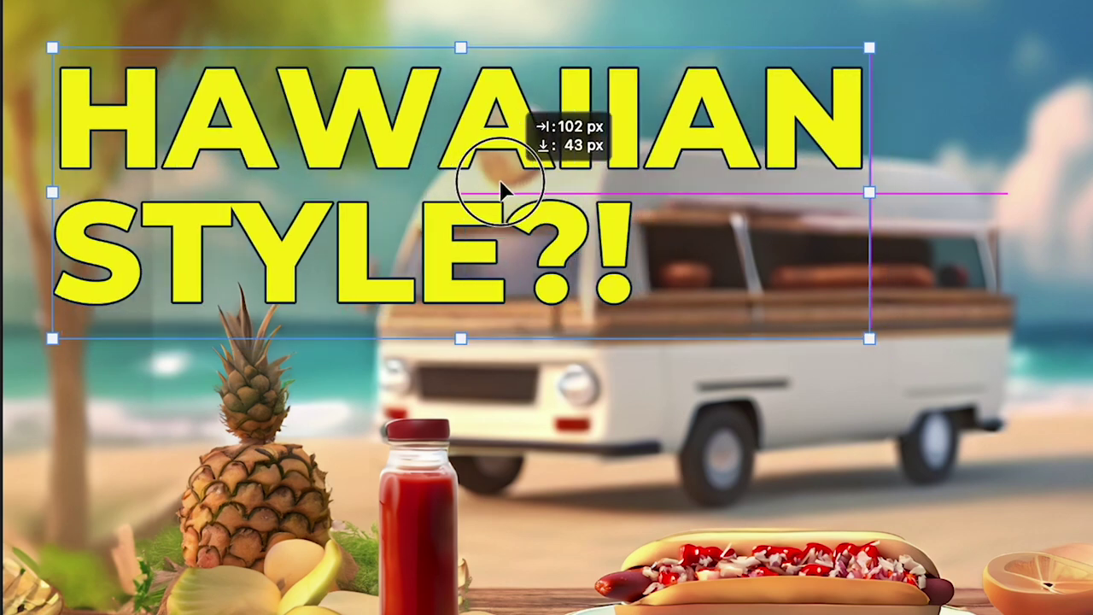
- Nudge the title toward the top and shift the green circle right to ring the hot dog
drag(504, 190, 490, 163)
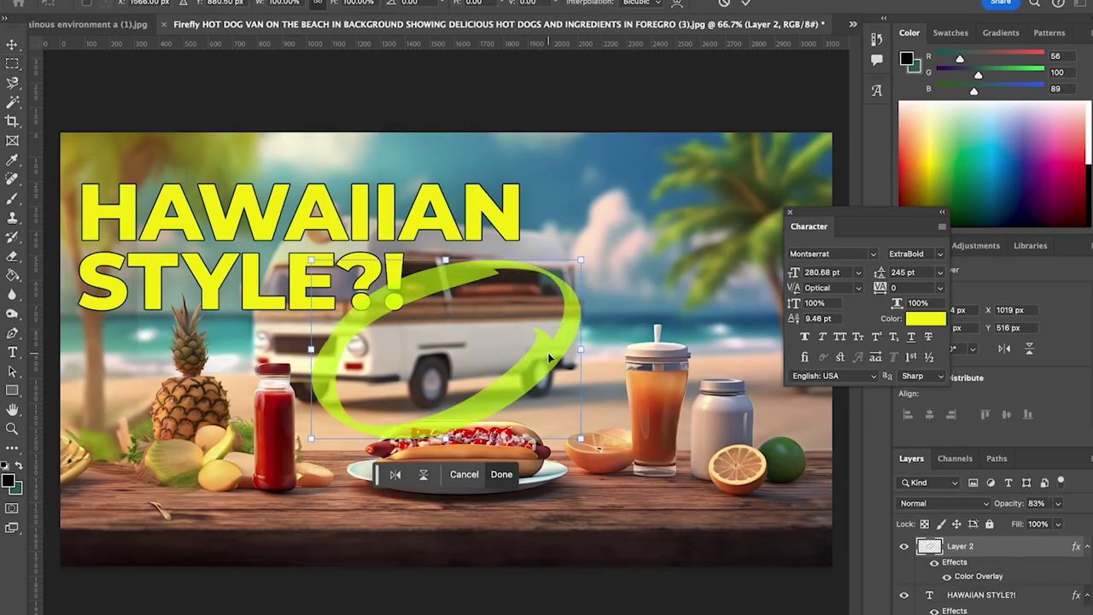
drag(551, 359, 586, 370)
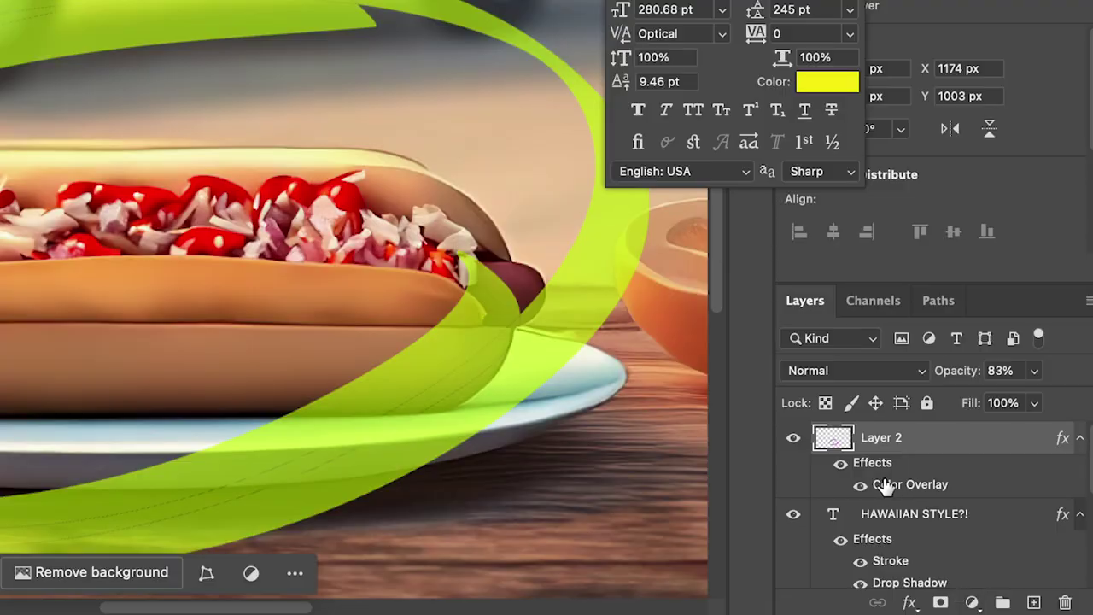
scroll(885, 484, down, 5)
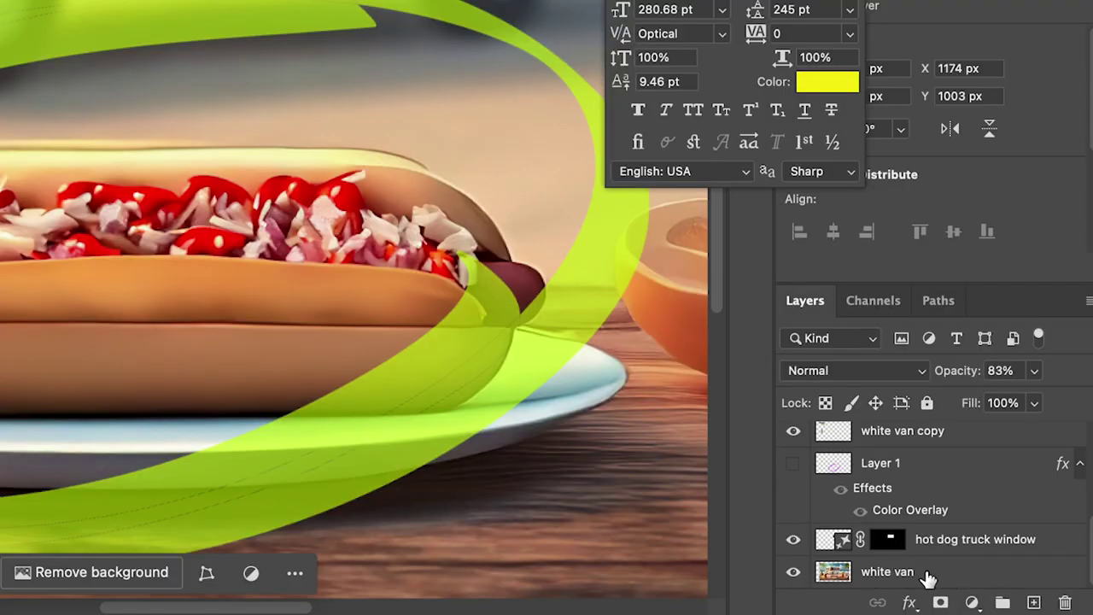
click(928, 577)
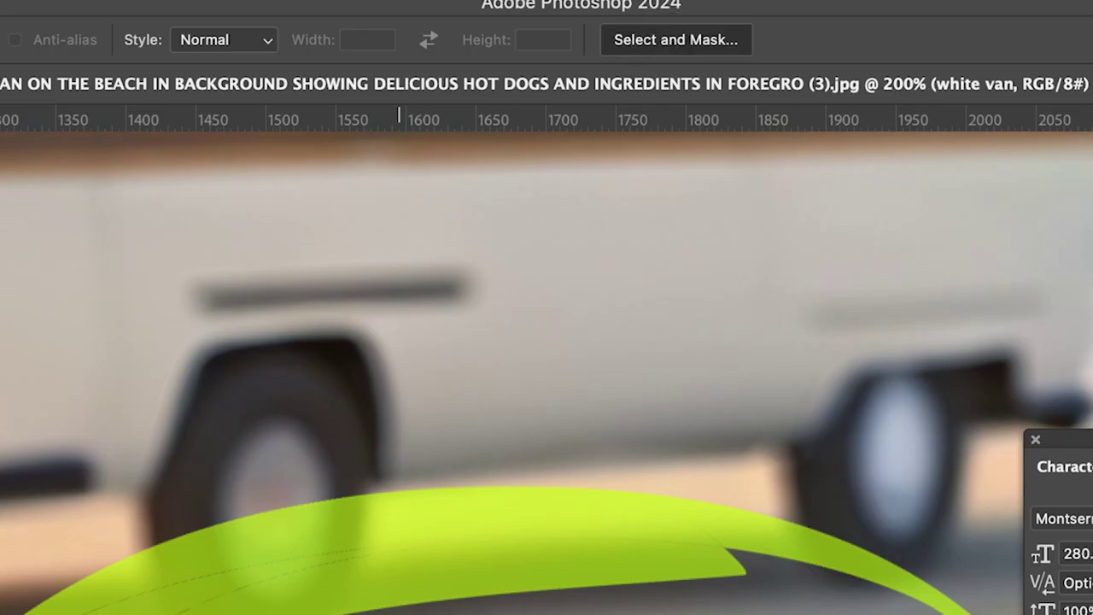
- In Select and Mask, add the plate's left edge and the sausage's left tip to the selection
click(681, 39)
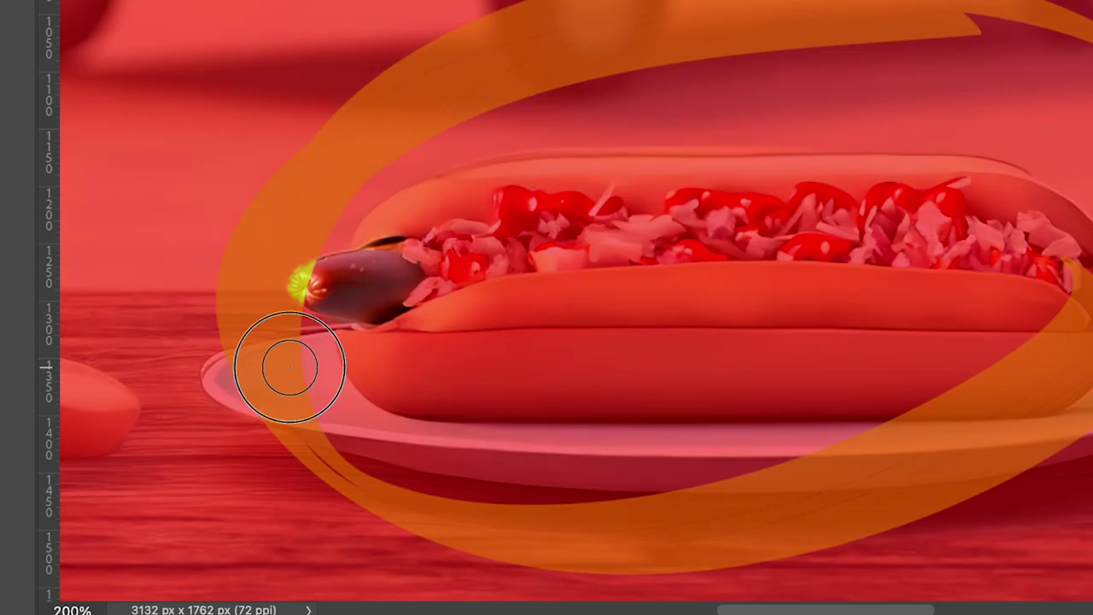
drag(188, 499, 174, 502)
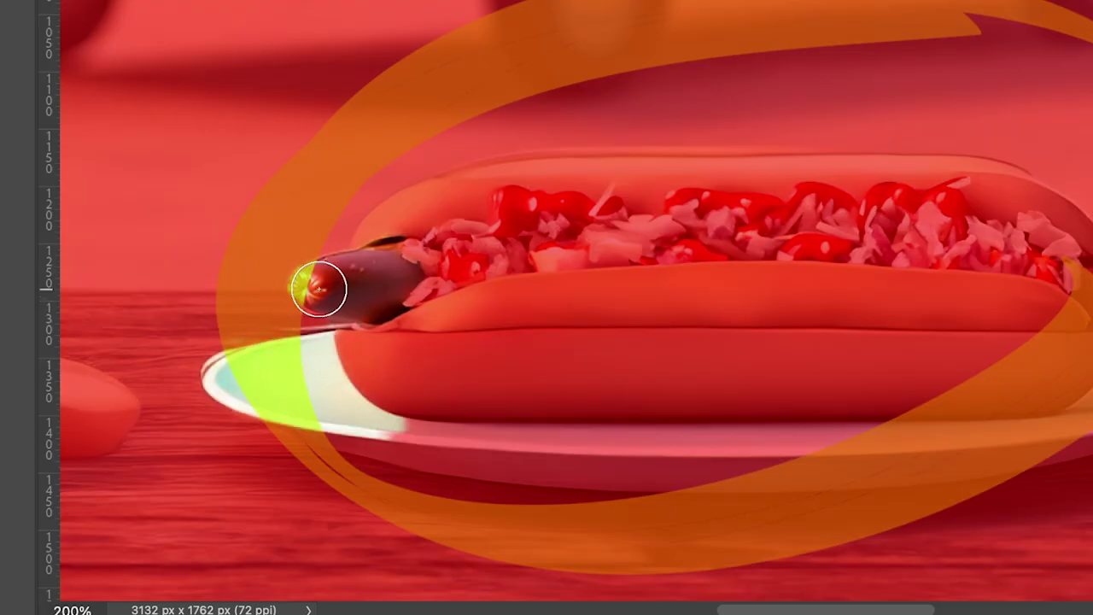
drag(318, 287, 407, 296)
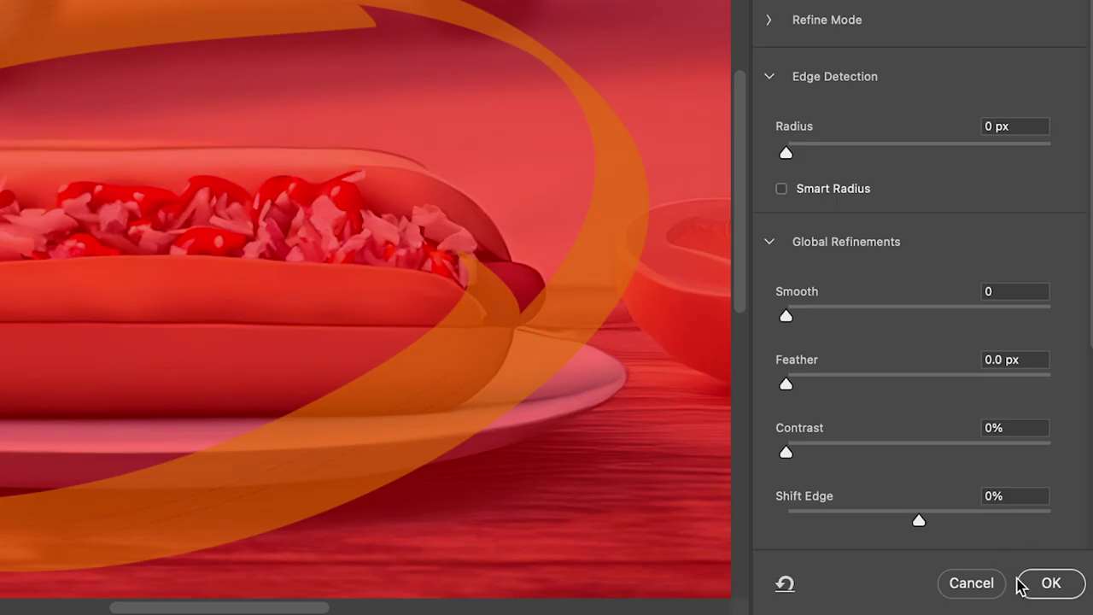
click(1022, 582)
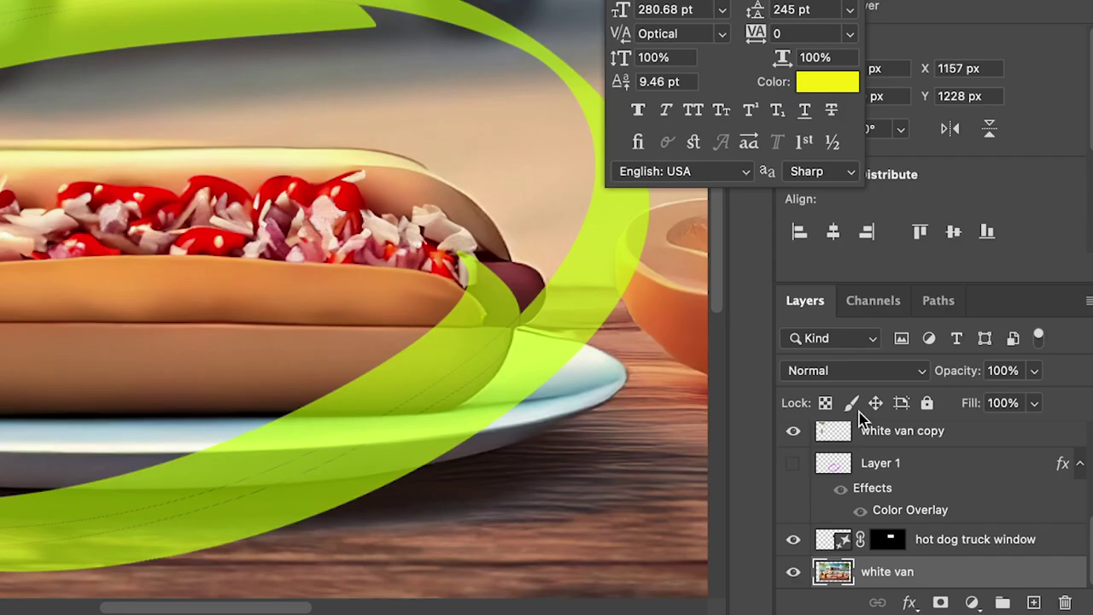
- Deselect and zoom out to view the whole image
scroll(884, 463, up, 3)
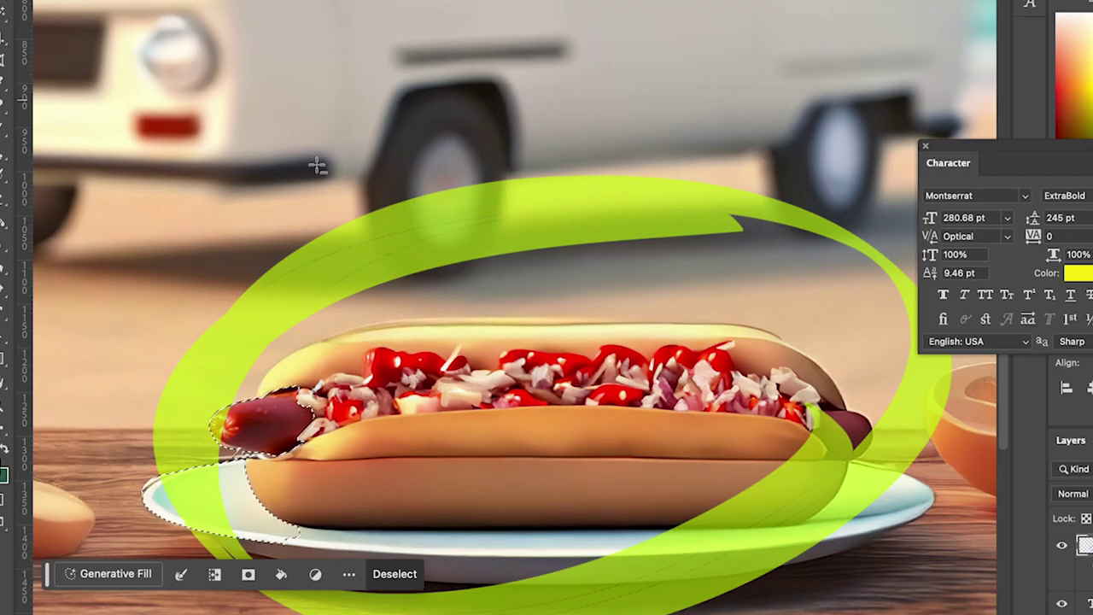
right_click(410, 290)
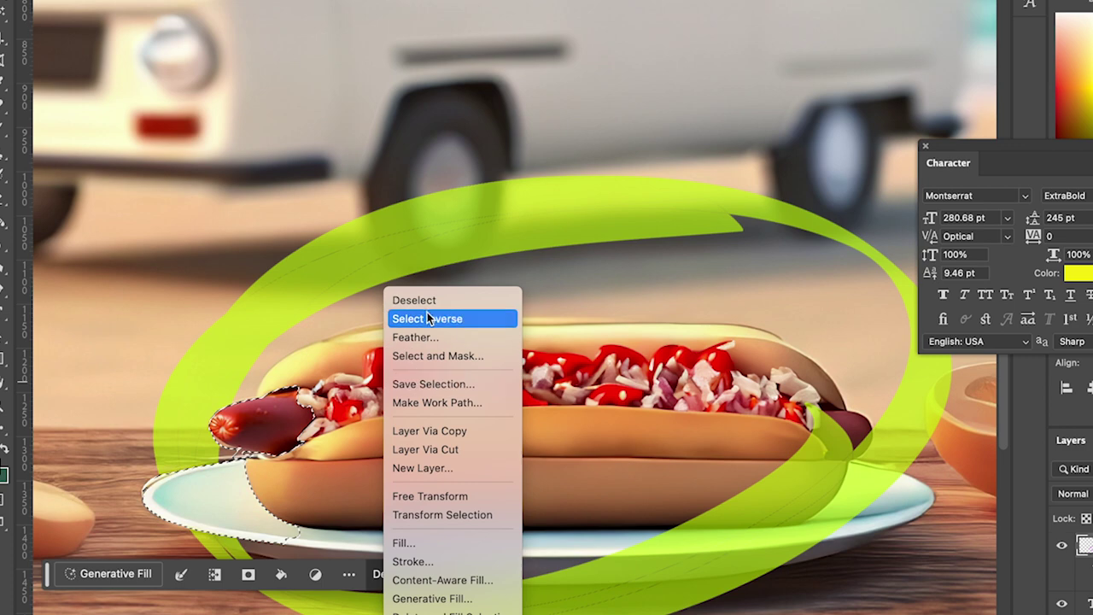
click(427, 300)
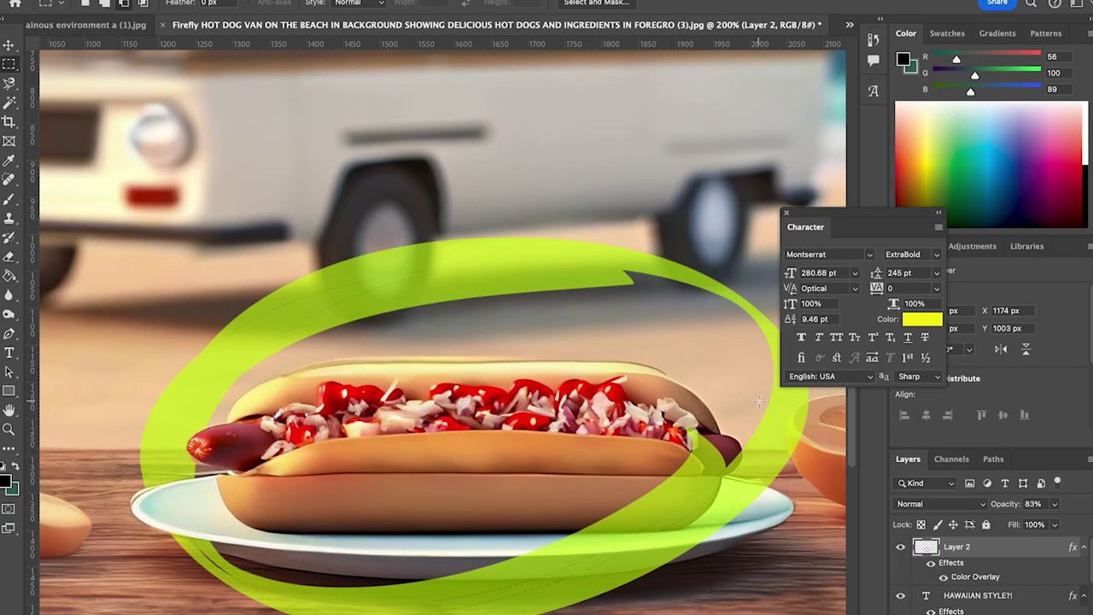
key(ctrl+minus)
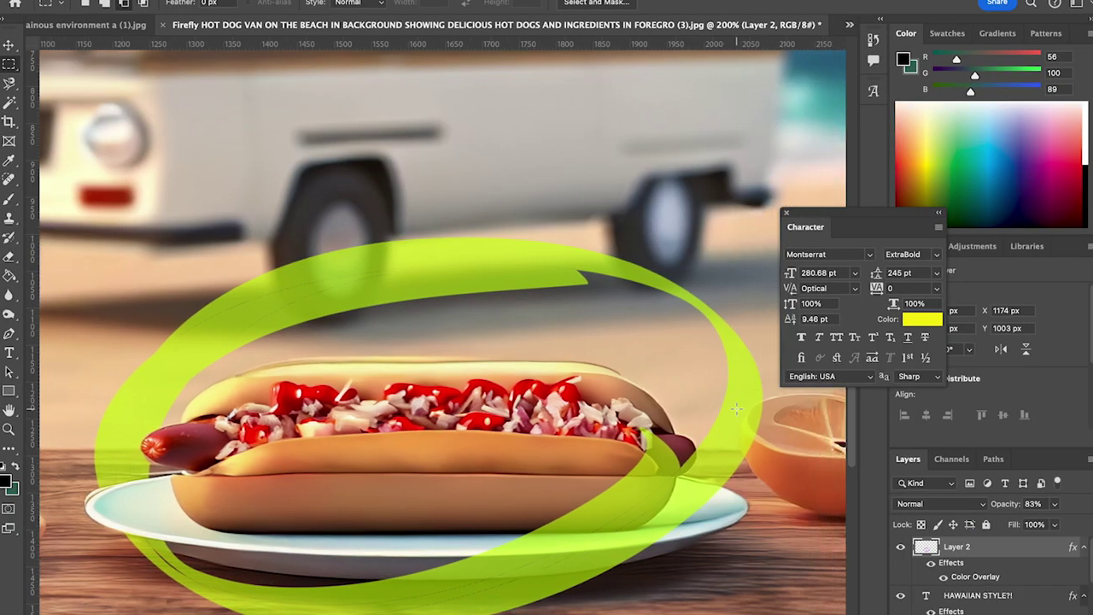
key(ctrl+minus)
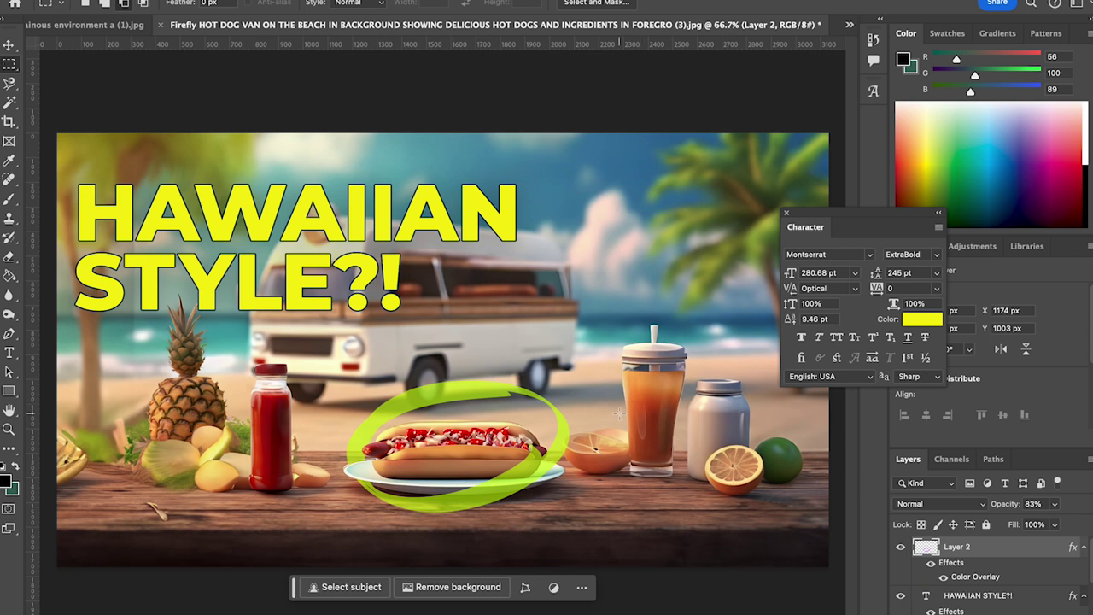